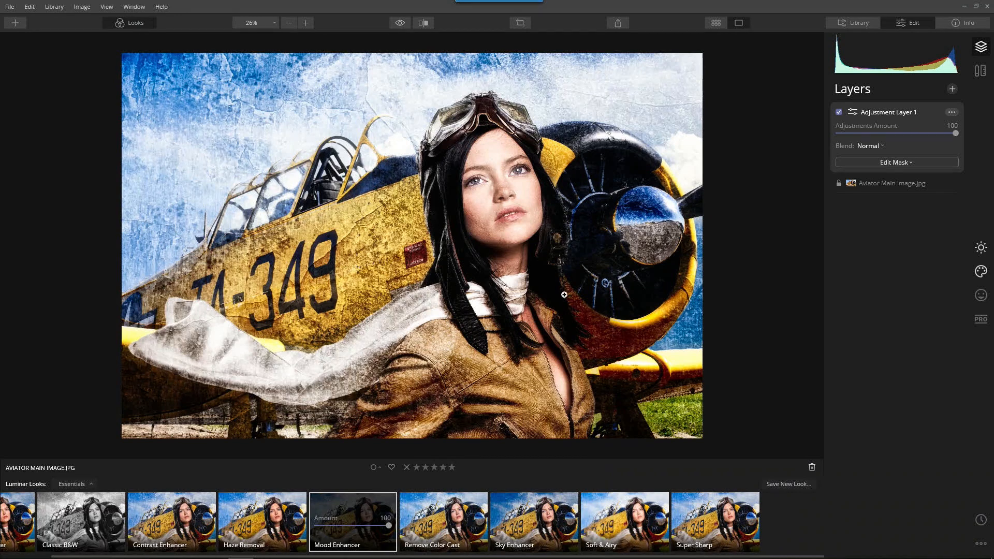
- Leave the new Luminar Look unsaved and reset all adjustments on the aviator image
left_click(788, 484)
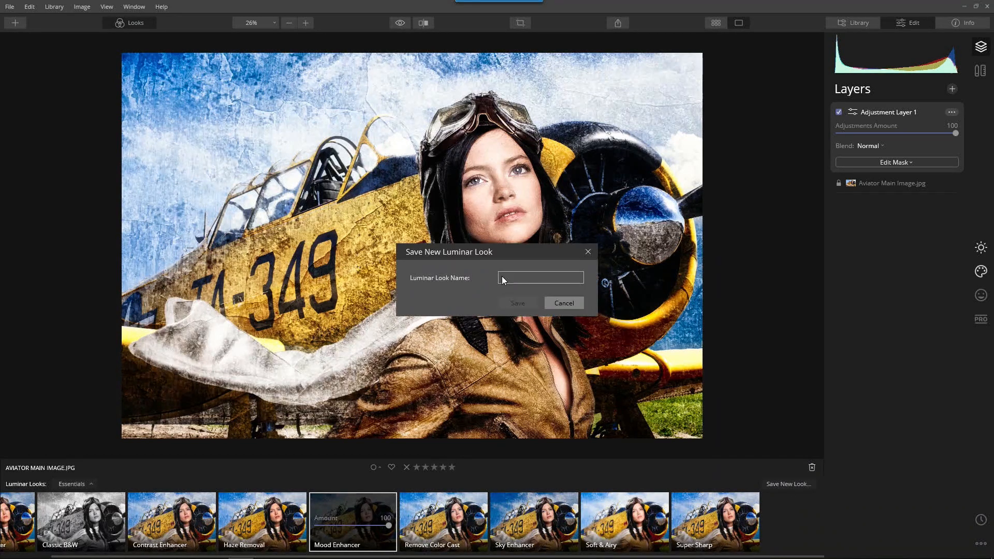
left_click(568, 303)
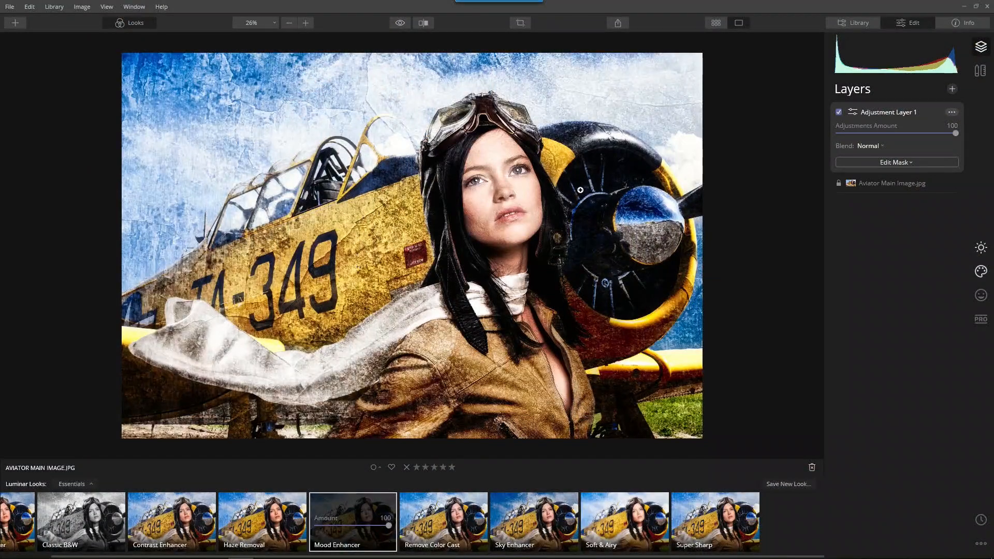
right_click(578, 194)
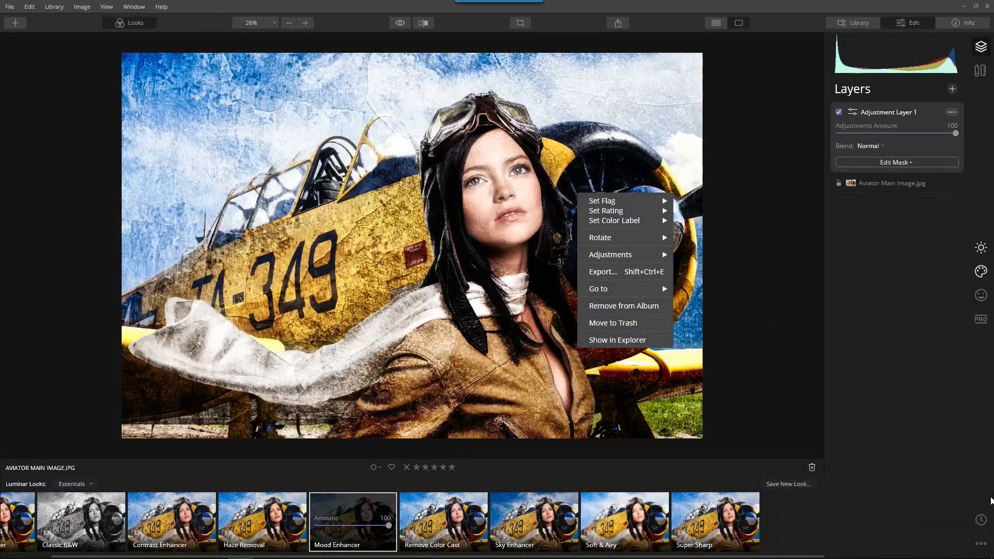
mouse_move(647, 254)
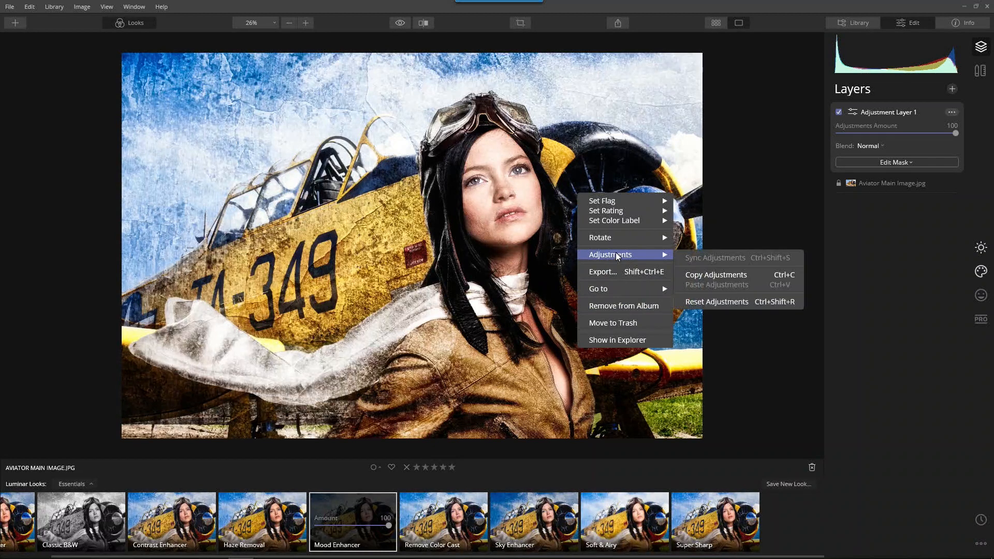
left_click(707, 301)
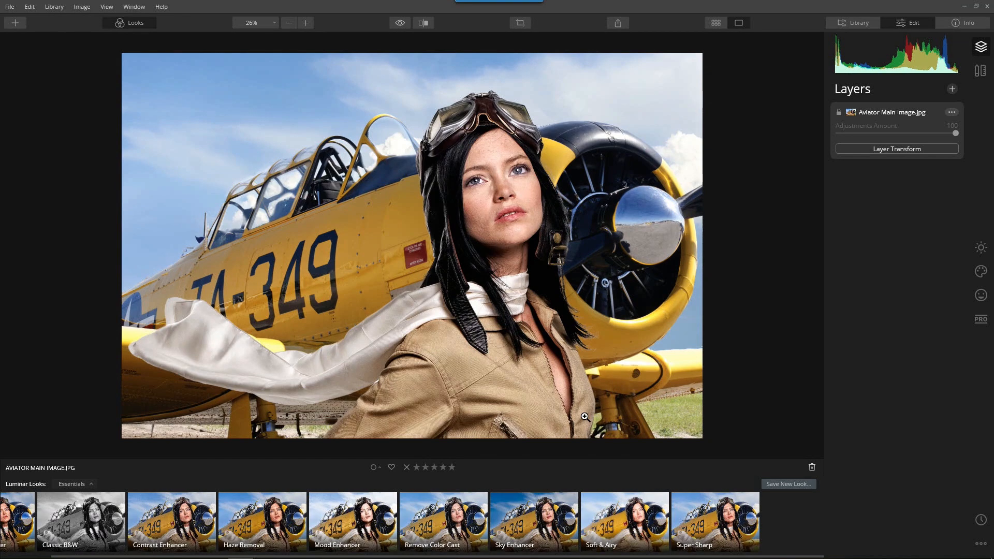
- Apply the Mood Enhancer look to the image and raise AI Accent to 38 in AI Enhance
left_click(340, 515)
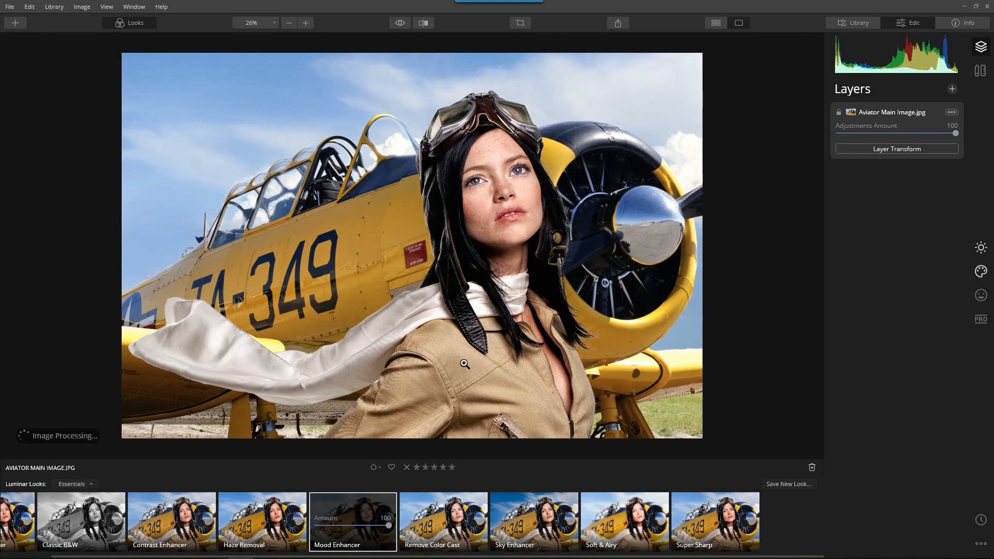
scroll(464, 364, "up", 1)
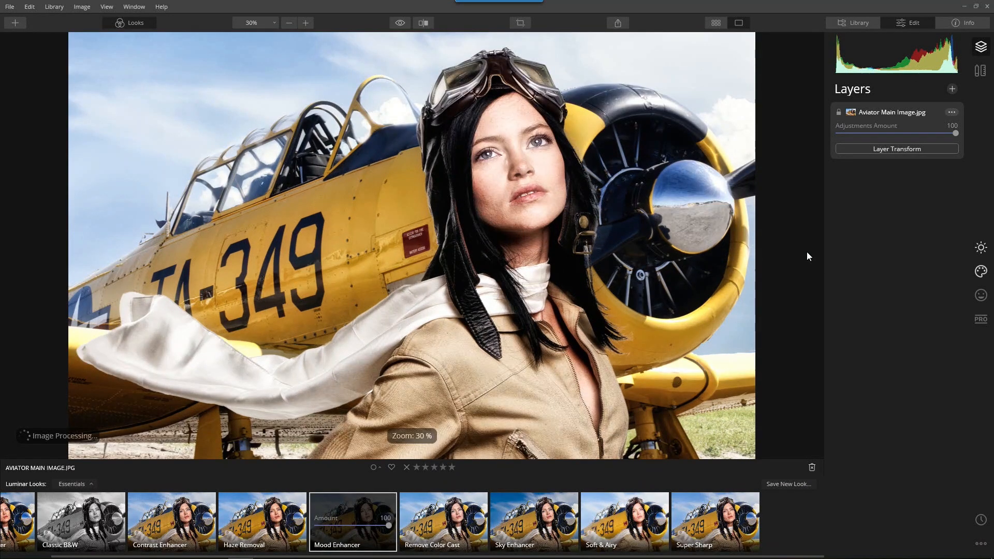
left_click(979, 249)
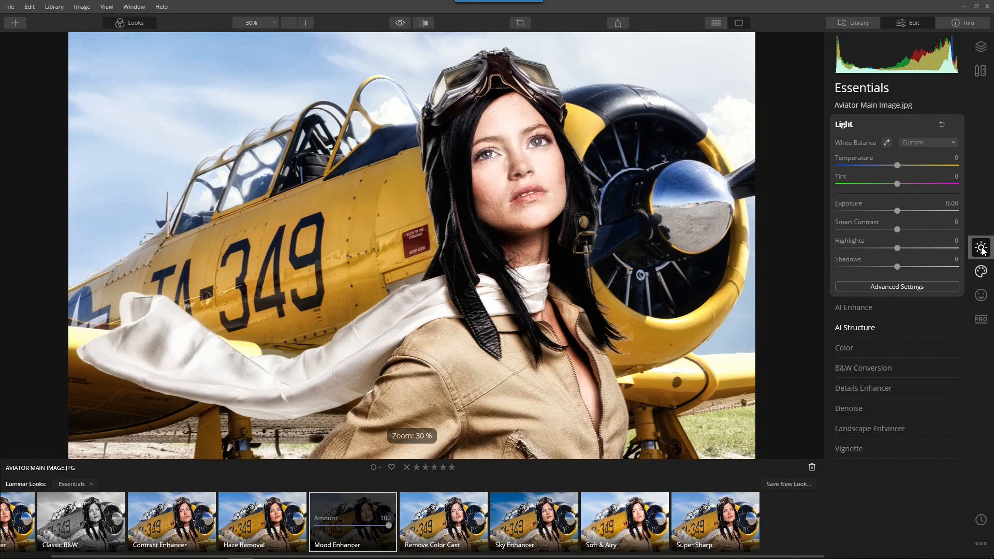
left_click(843, 127)
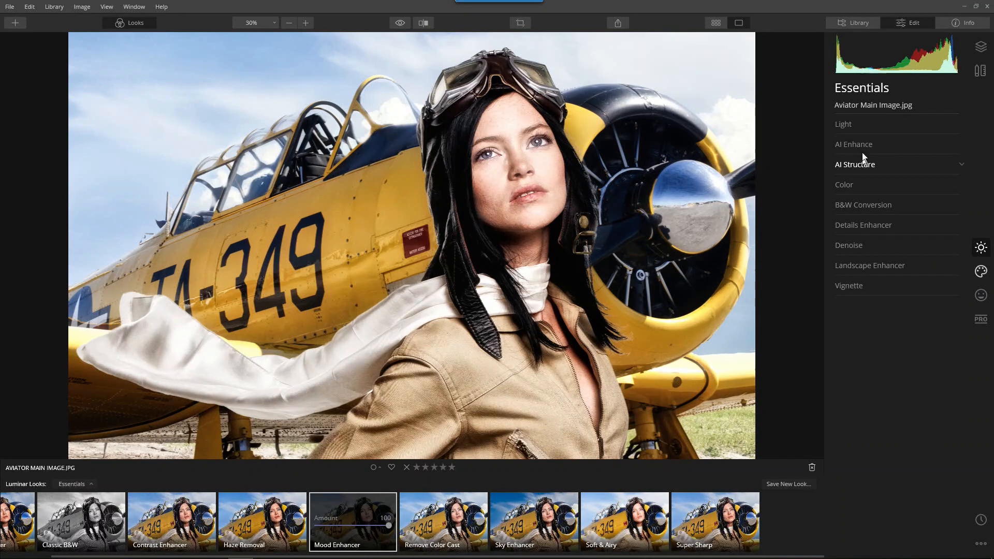
left_click(857, 144)
left_click_drag(850, 167, 881, 166)
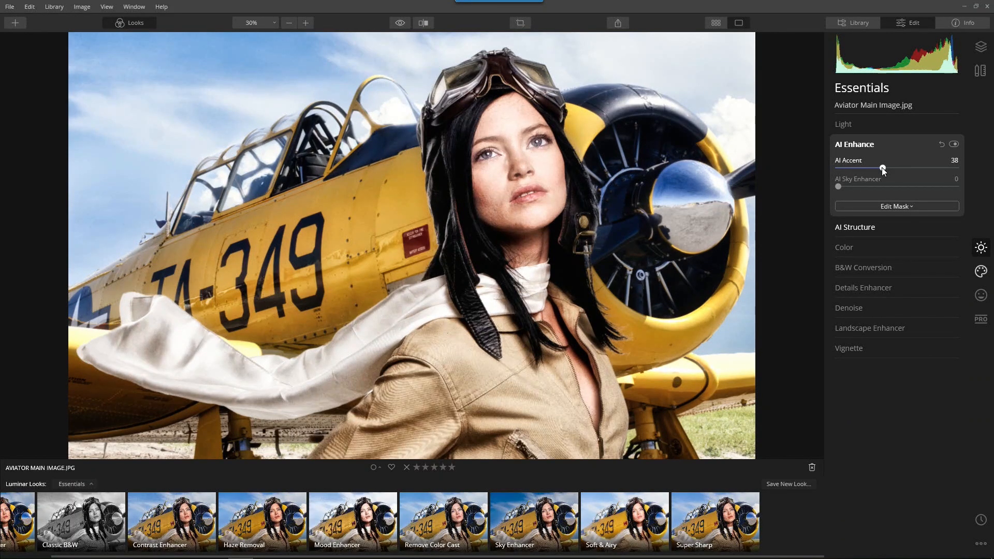
- Lower the image's Highlights to -100 in the Light adjustments
left_click(849, 127)
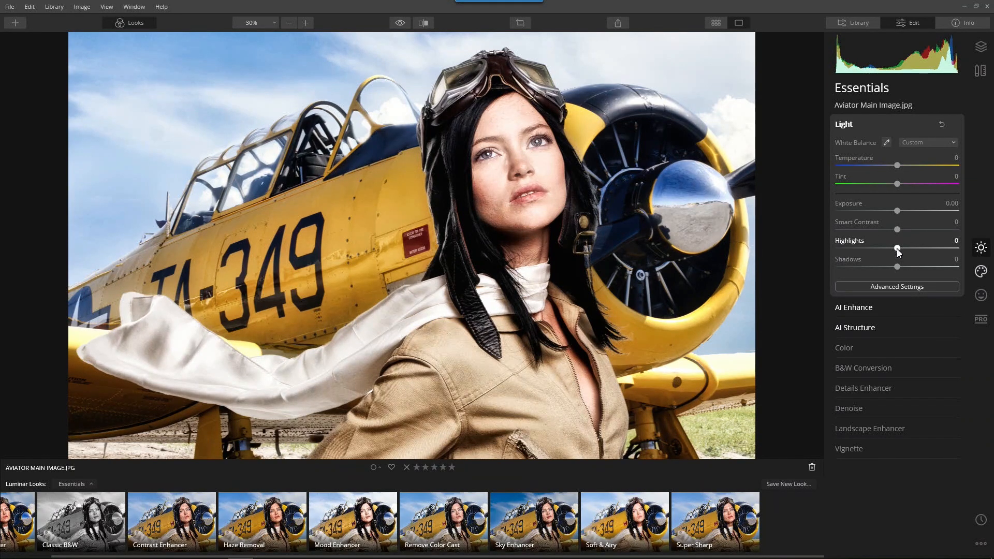
left_click_drag(897, 249, 847, 249)
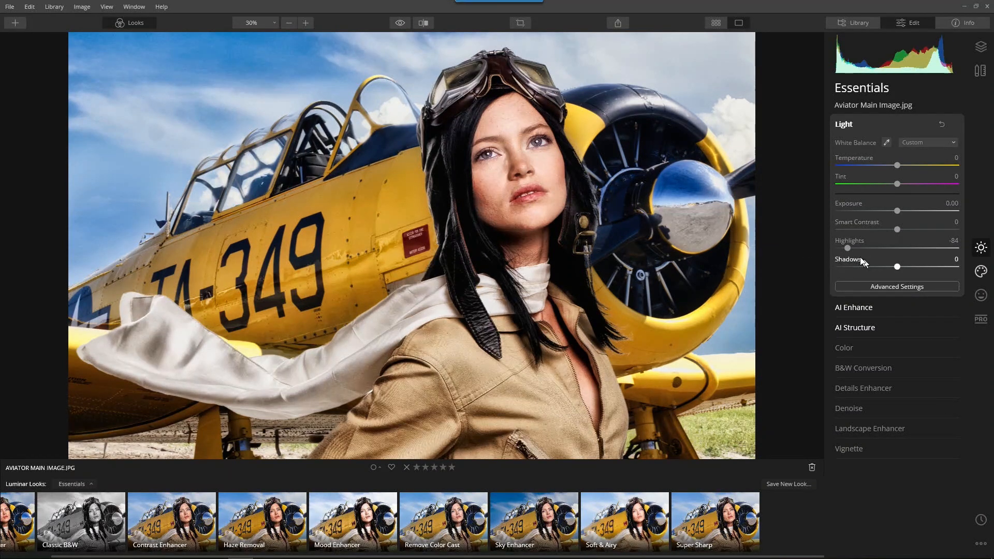
left_click_drag(842, 249, 833, 251)
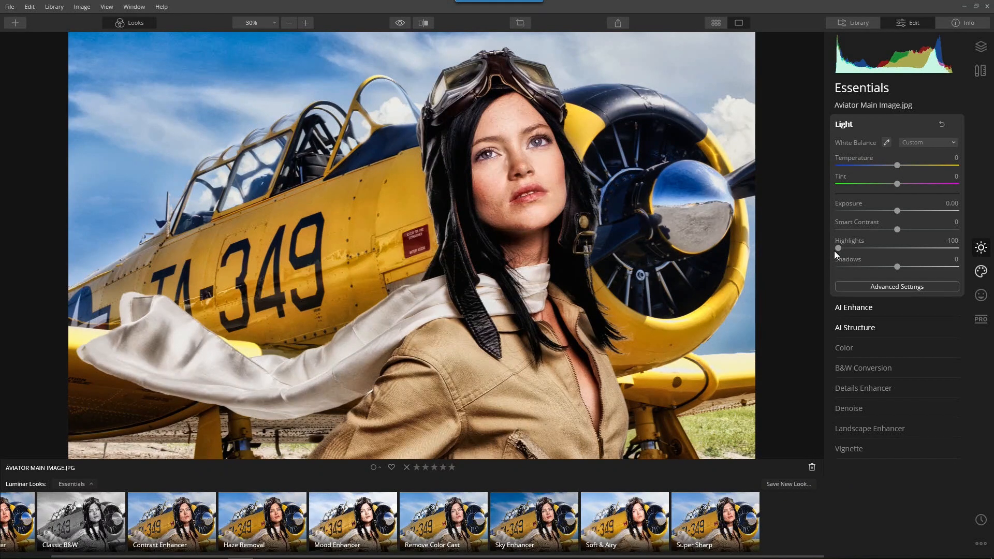
- Load combined textures.jpg from the Textures folder as the Texture Overlay
left_click(981, 271)
left_click(899, 301)
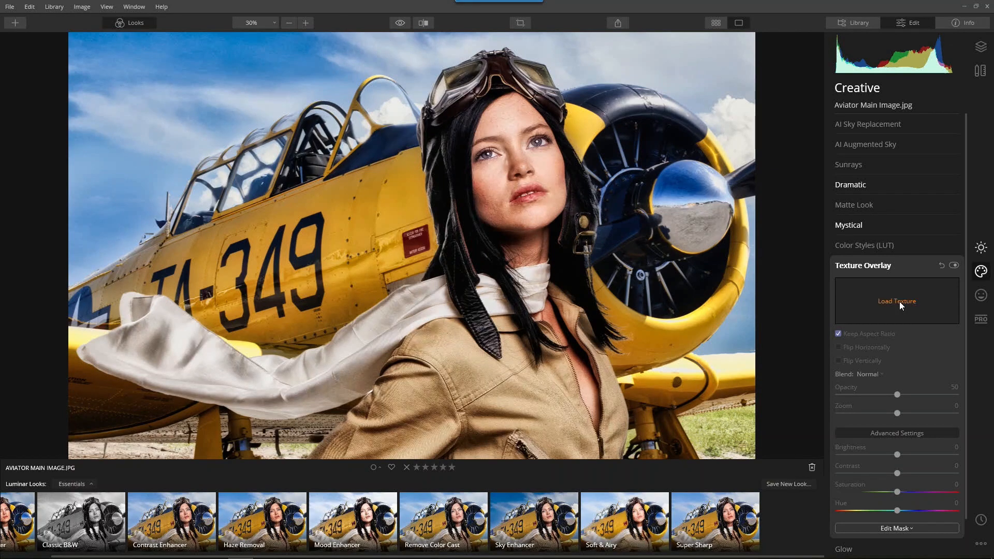
left_click(408, 284)
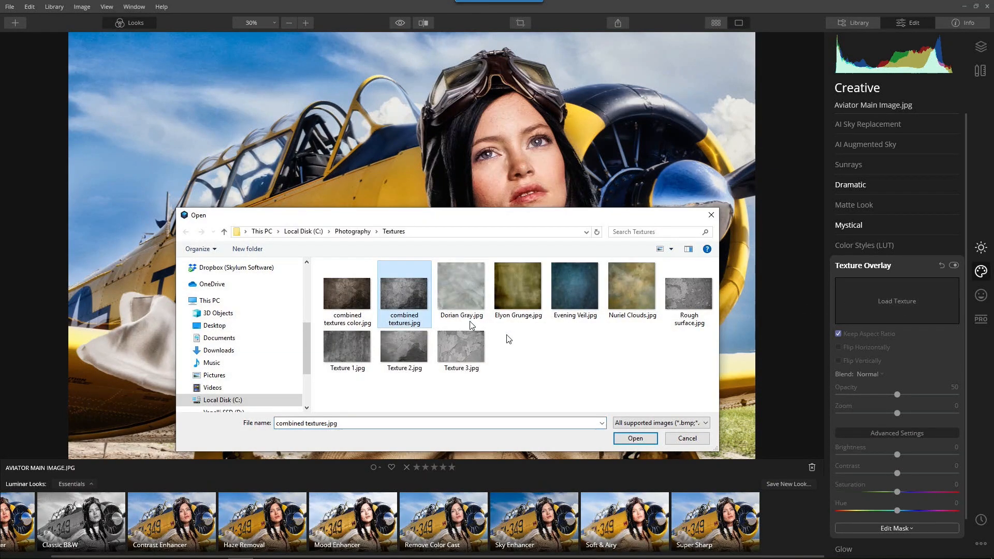
left_click(628, 438)
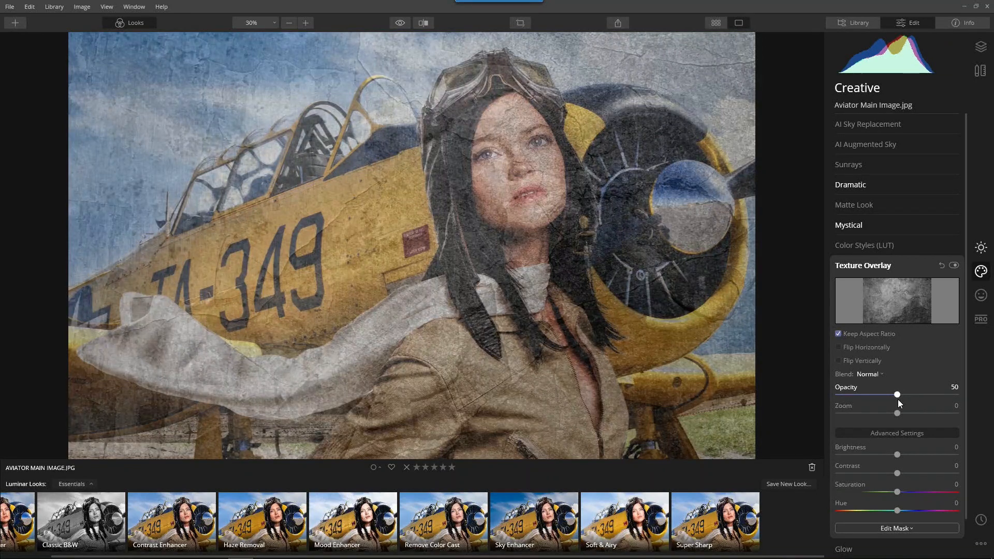
- Set the texture overlay to 100 opacity, Overlay blend mode and 26 contrast
left_click_drag(901, 395, 983, 396)
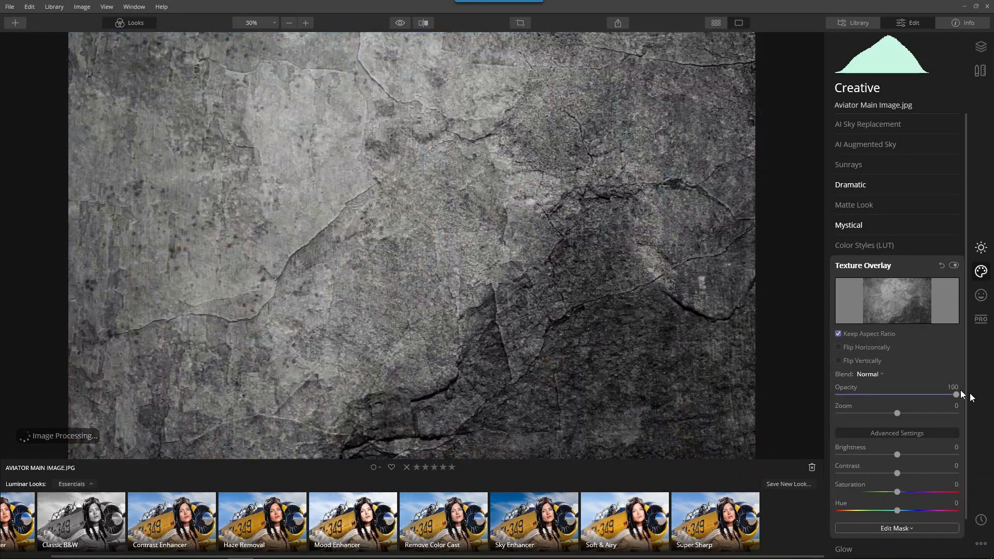
left_click(867, 374)
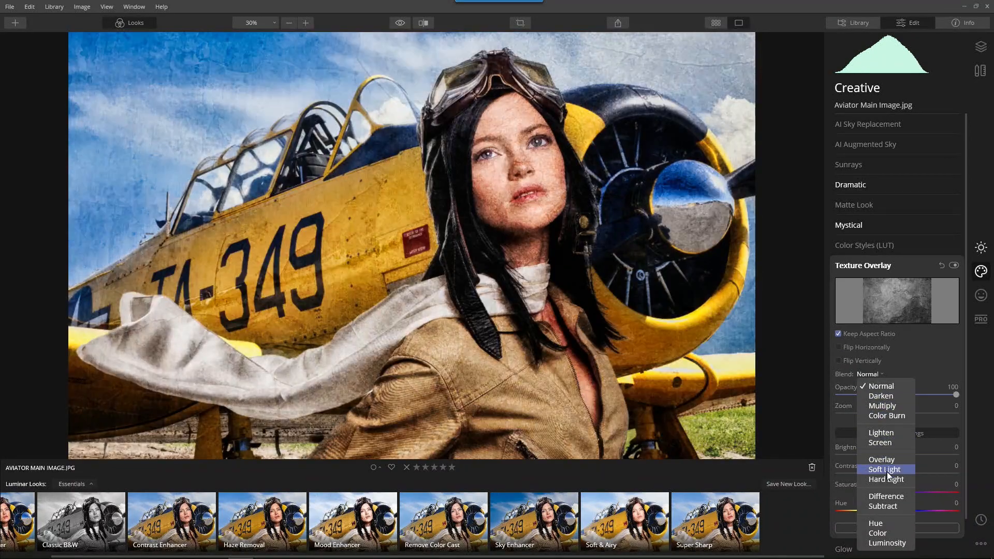
left_click(886, 458)
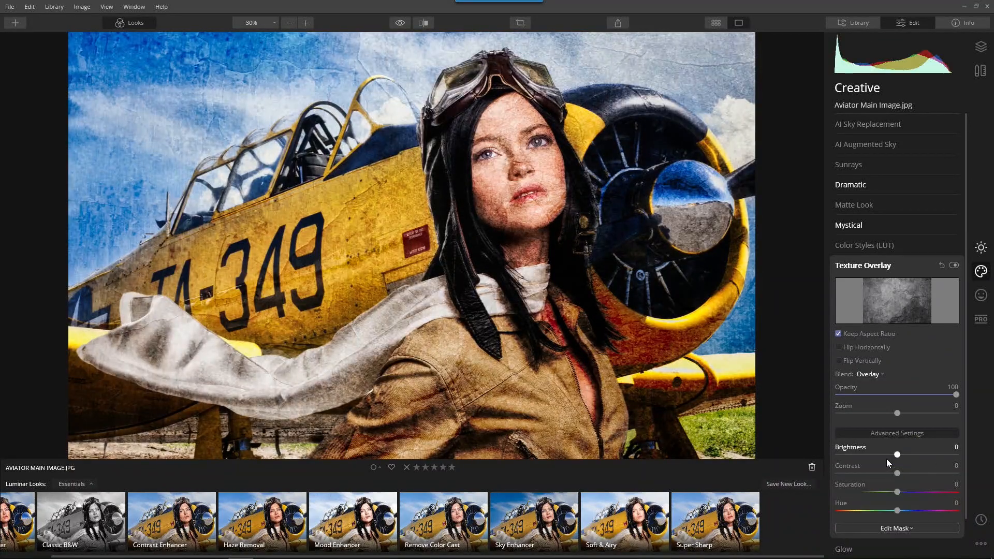
left_click_drag(904, 472, 938, 472)
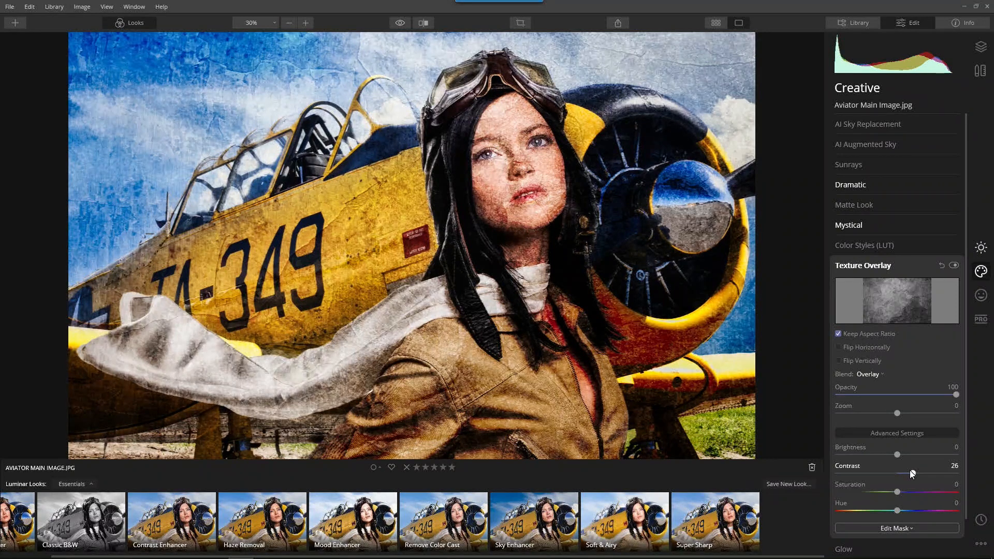
- Start a brush mask on the texture overlay and erase the texture from the woman's face at brush size 88 and 50% opacity
left_click(903, 527)
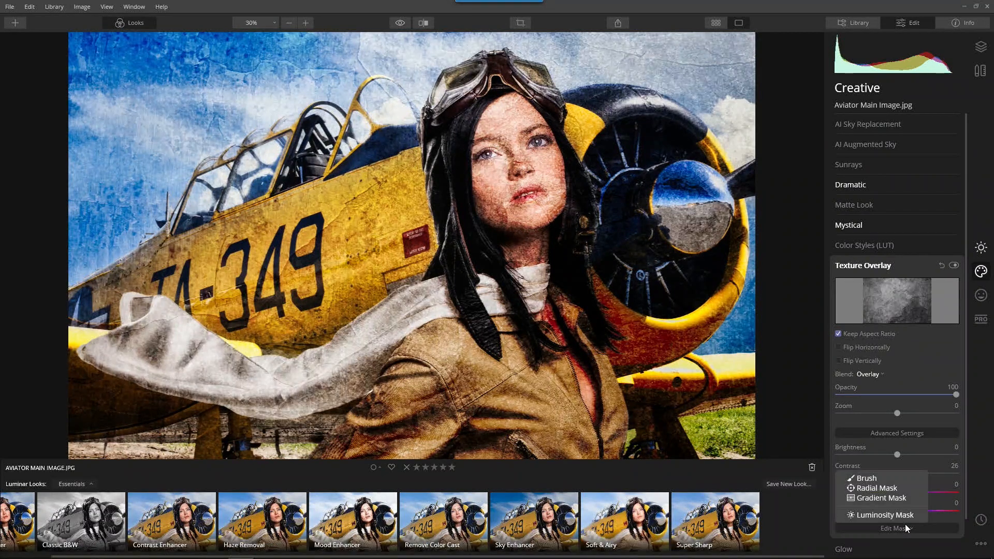
left_click(883, 477)
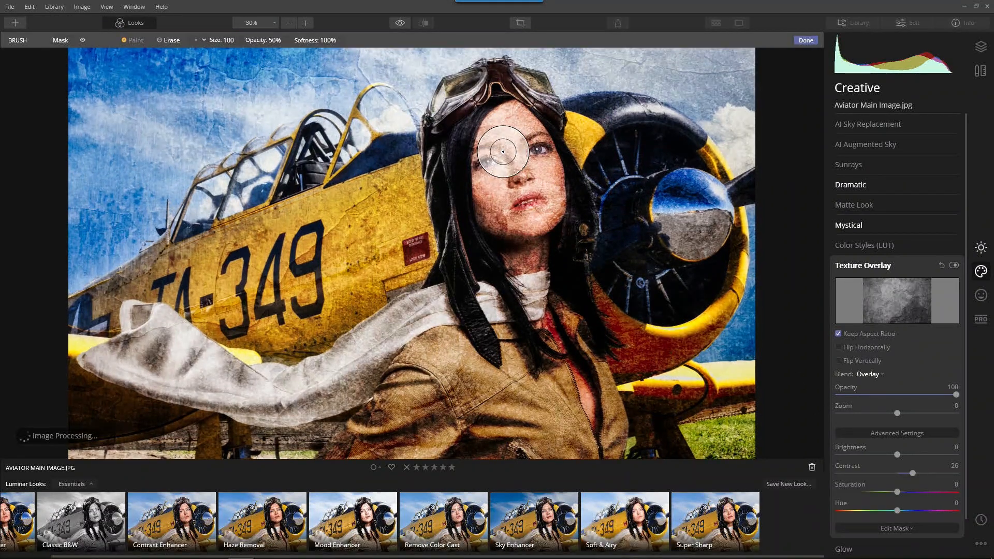
left_click(164, 41)
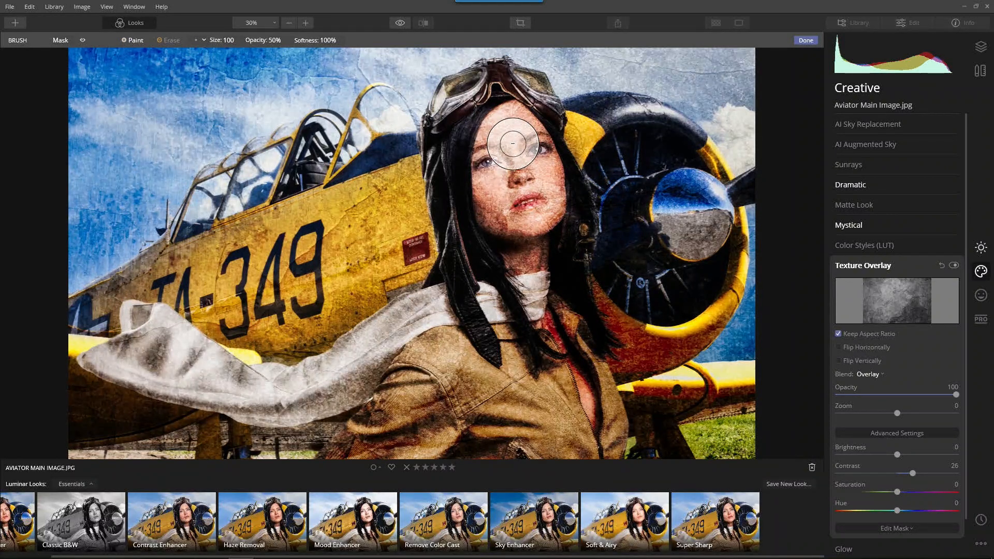
key("bracketleft")
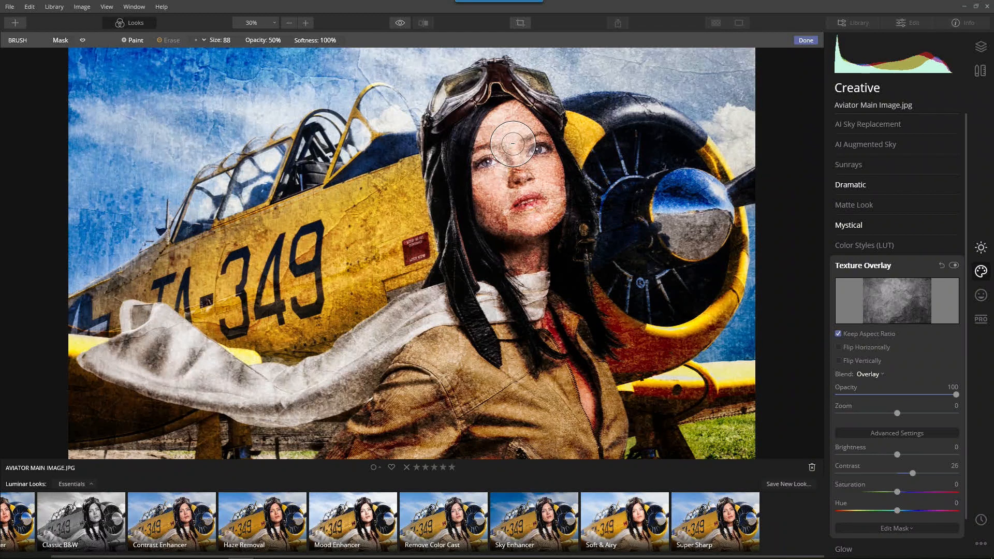
mouse_move(512, 143)
left_mouse_down()
mouse_move(508, 120)
mouse_move(506, 198)
mouse_move(499, 136)
mouse_move(513, 227)
mouse_move(491, 182)
mouse_move(516, 231)
mouse_move(503, 189)
mouse_move(548, 171)
mouse_move(538, 165)
mouse_move(538, 247)
mouse_move(508, 236)
mouse_move(530, 241)
mouse_move(506, 254)
mouse_move(534, 253)
mouse_move(514, 260)
mouse_move(536, 254)
mouse_move(516, 265)
left_mouse_up()
- Reduce the eraser brush to size 40 and erase the texture from the woman's neck and chest
key("bracketleft")
key("bracketleft")
key("bracketleft")
key("bracketleft")
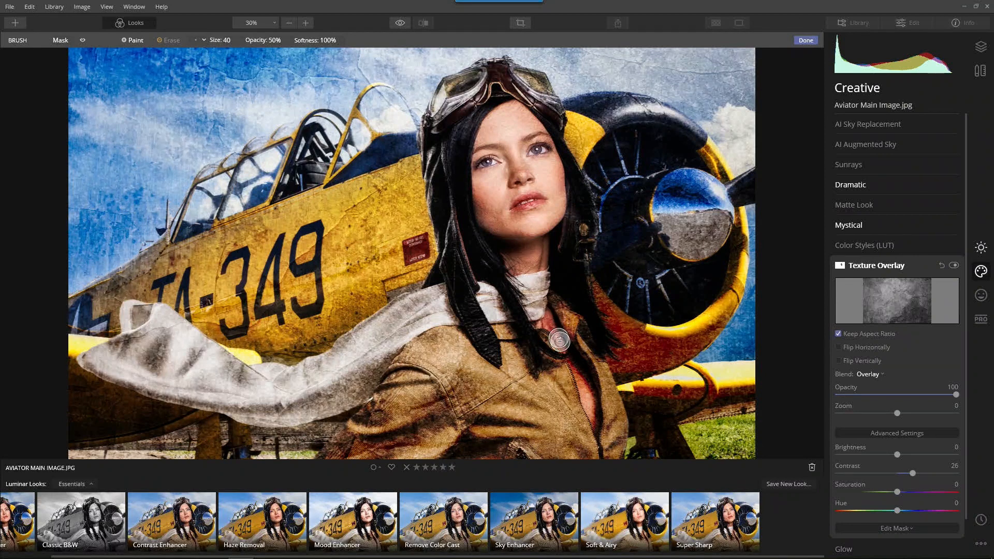
mouse_move(572, 358)
left_mouse_down()
mouse_move(591, 414)
mouse_move(551, 320)
mouse_move(563, 351)
left_mouse_up()
mouse_move(544, 256)
left_mouse_down()
mouse_move(509, 258)
mouse_move(532, 251)
mouse_move(545, 282)
mouse_move(507, 292)
mouse_move(547, 288)
mouse_move(521, 290)
mouse_move(528, 282)
mouse_move(542, 279)
mouse_move(526, 285)
mouse_move(534, 291)
mouse_move(522, 307)
left_mouse_up()
- Check the erased skin areas with the mask overlay shown, hide the overlay, and finish the texture mask
key("x")
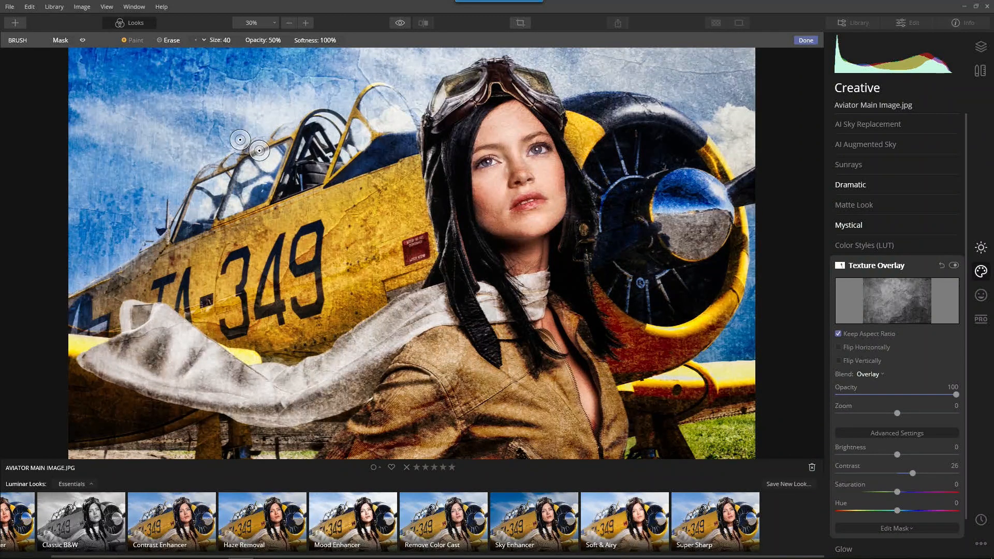
left_click(83, 40)
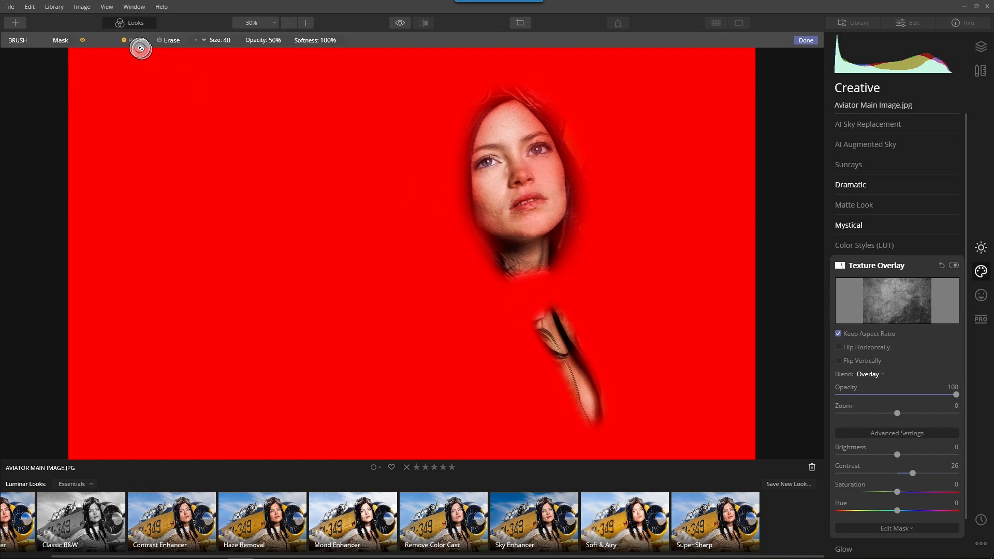
left_click(166, 41)
mouse_move(510, 162)
left_mouse_down()
mouse_move(524, 191)
mouse_move(514, 133)
left_mouse_up()
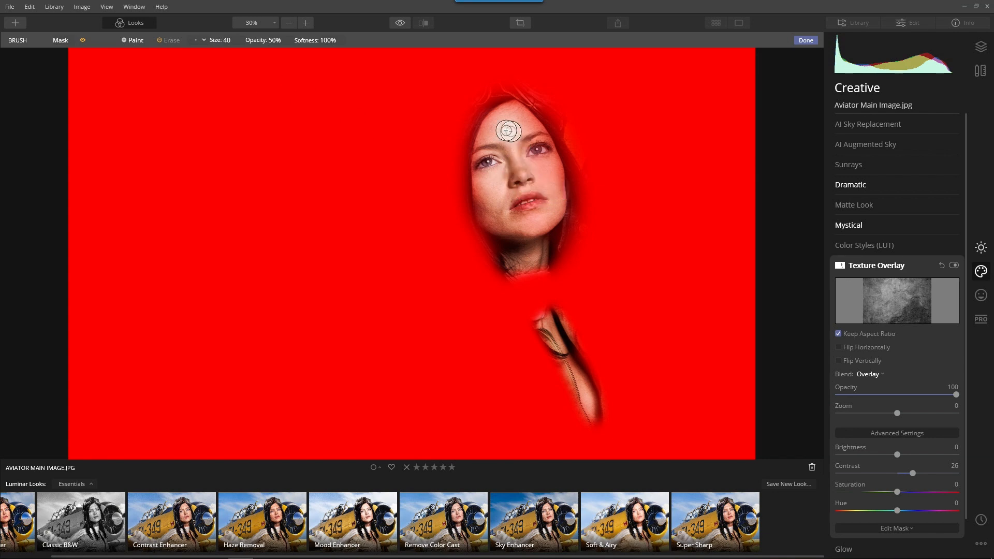
left_click(137, 40)
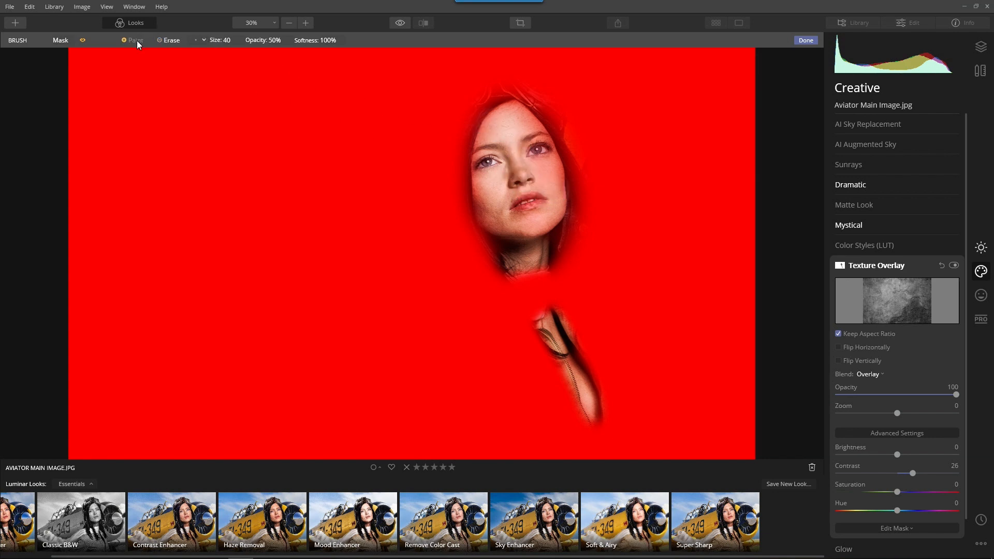
left_click(83, 40)
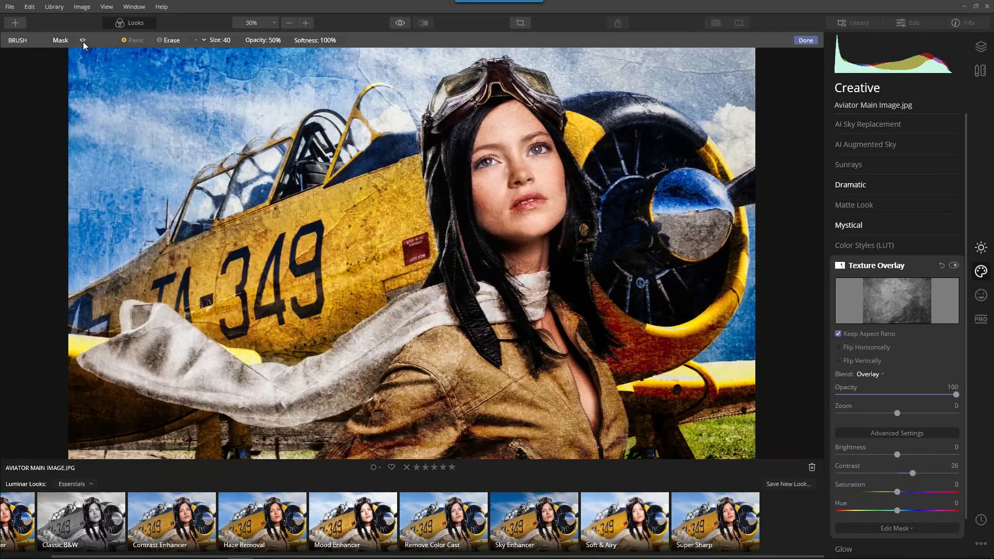
left_click(166, 41)
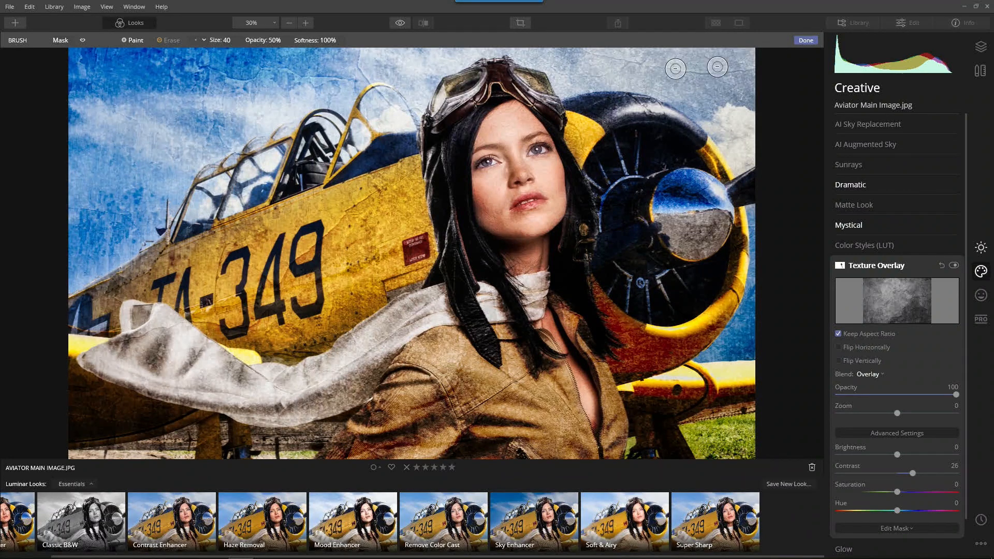
left_click(805, 41)
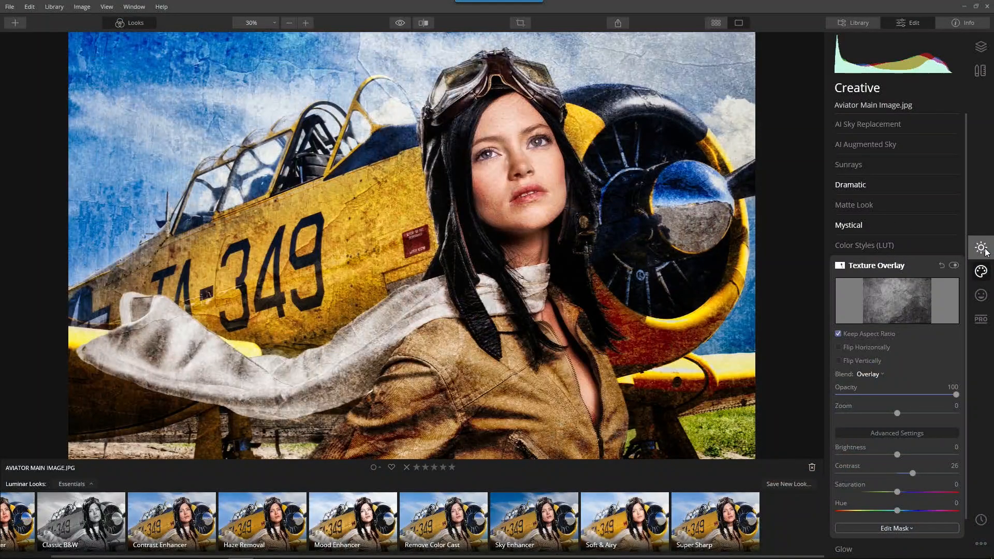
- Lower Blacks to -14 in the advanced Light settings
left_click(983, 249)
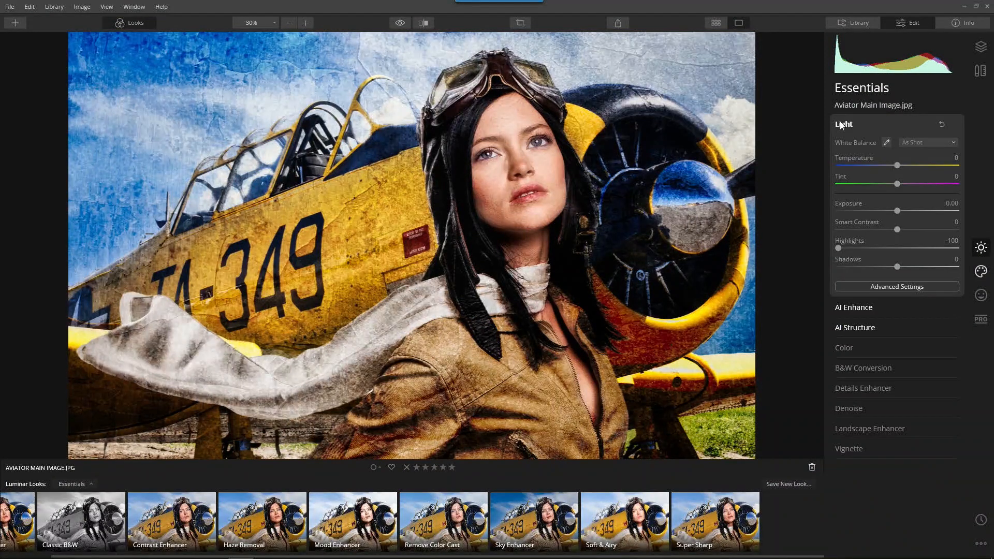
left_click(908, 288)
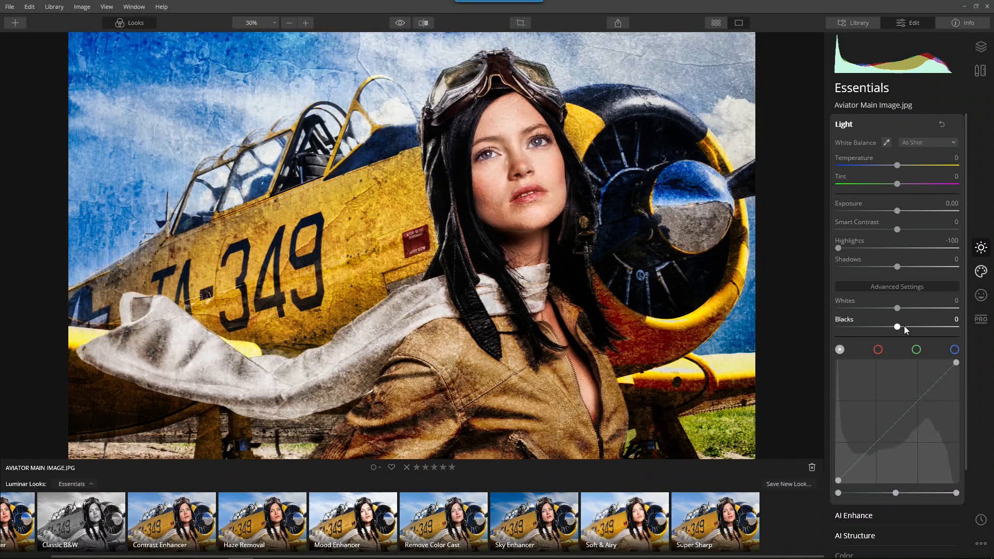
left_click_drag(896, 327, 889, 334)
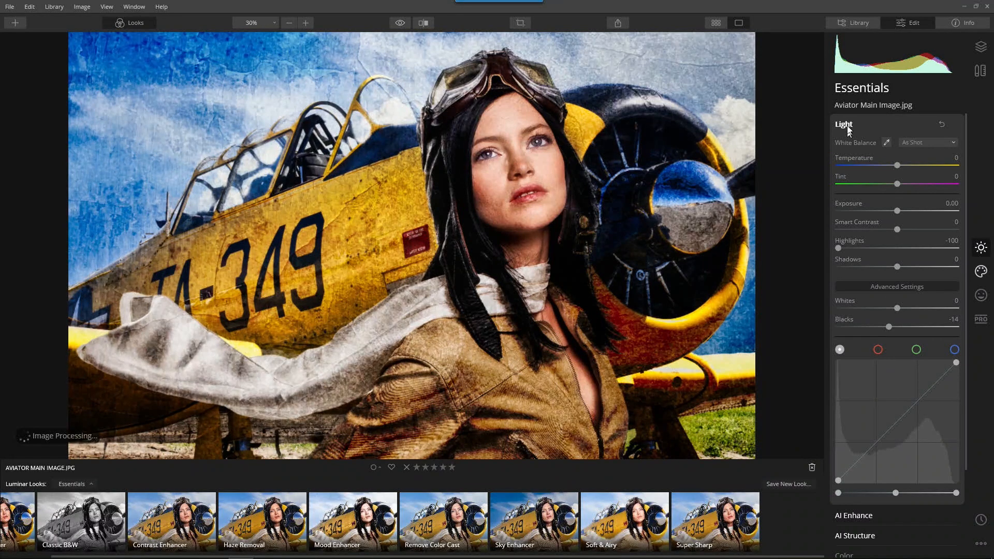
- Lower the bottom Exposure of the Adjustable Gradient to -31
left_click(845, 125)
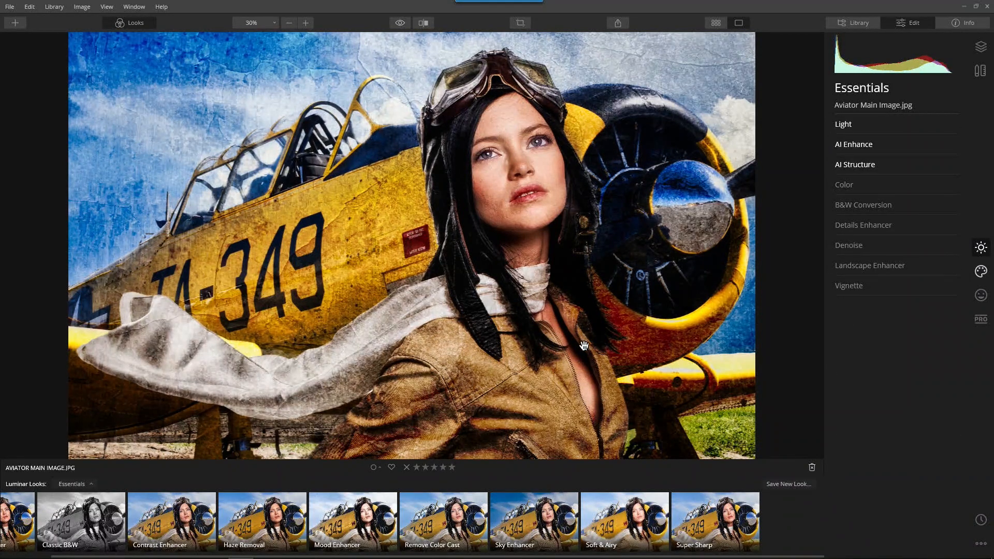
left_click(983, 320)
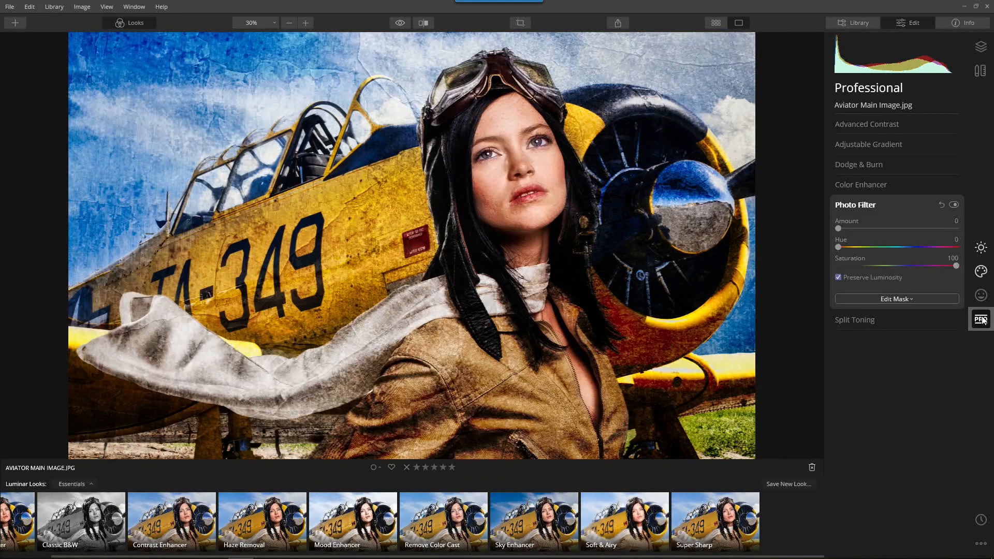
left_click(870, 205)
left_click(864, 145)
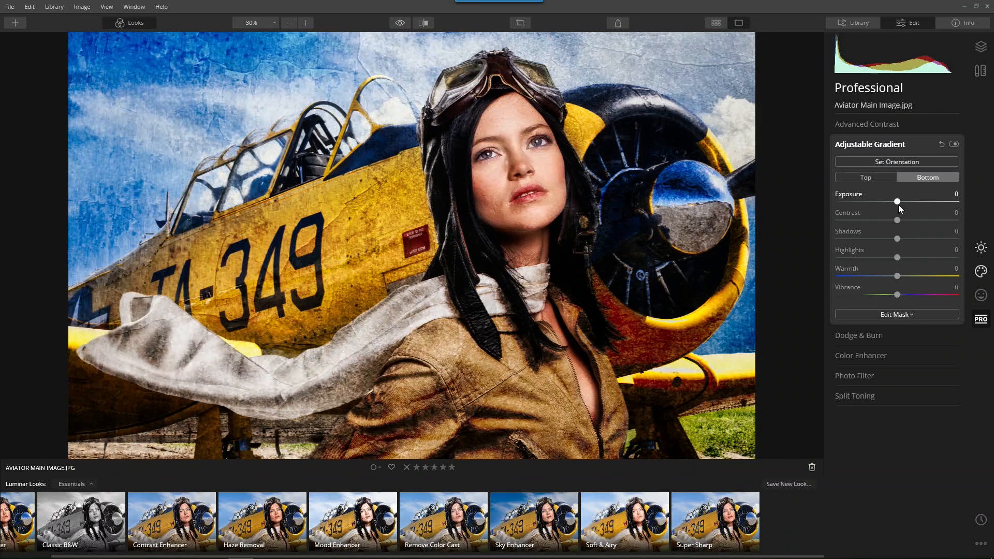
mouse_move(892, 204)
left_mouse_down()
mouse_move(855, 203)
mouse_move(878, 202)
left_mouse_up()
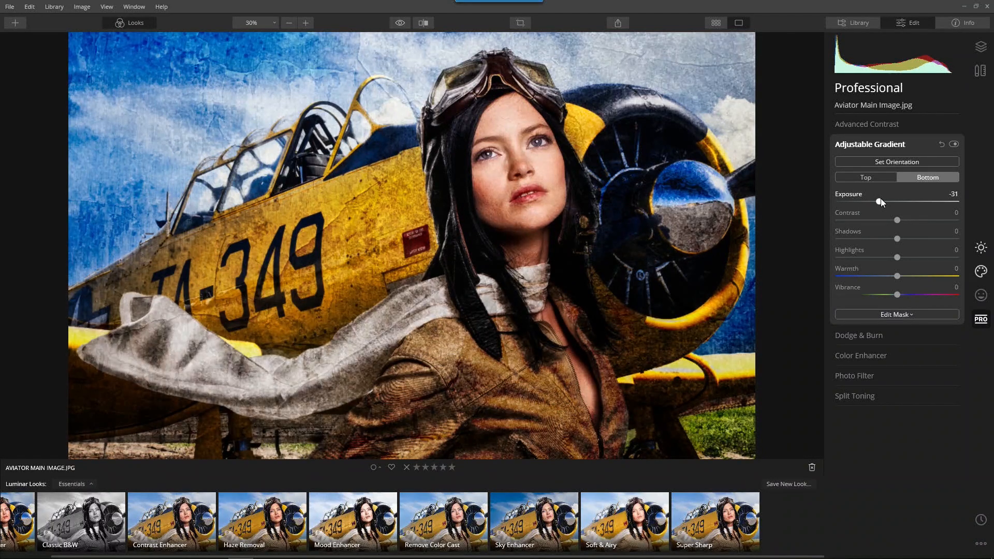
- Reposition the adjustable gradient to 48% horizontal shift and 71% vertical shift and accept the new orientation
left_click(888, 161)
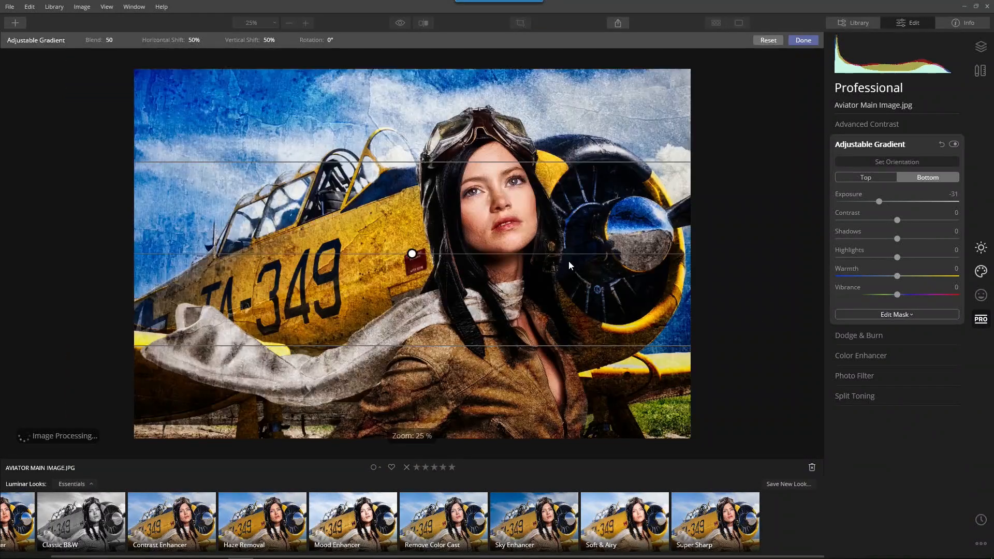
left_click_drag(412, 254, 400, 331)
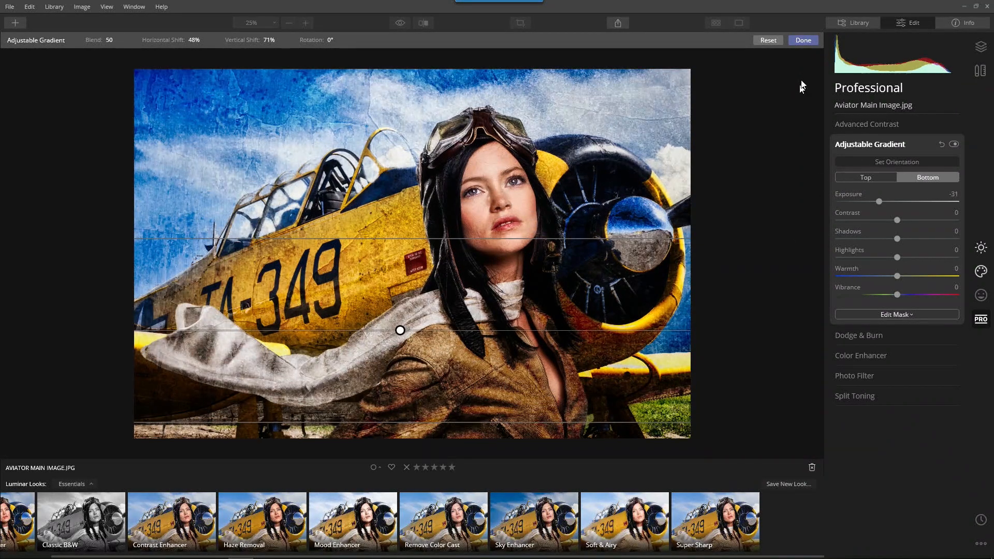
left_click(807, 39)
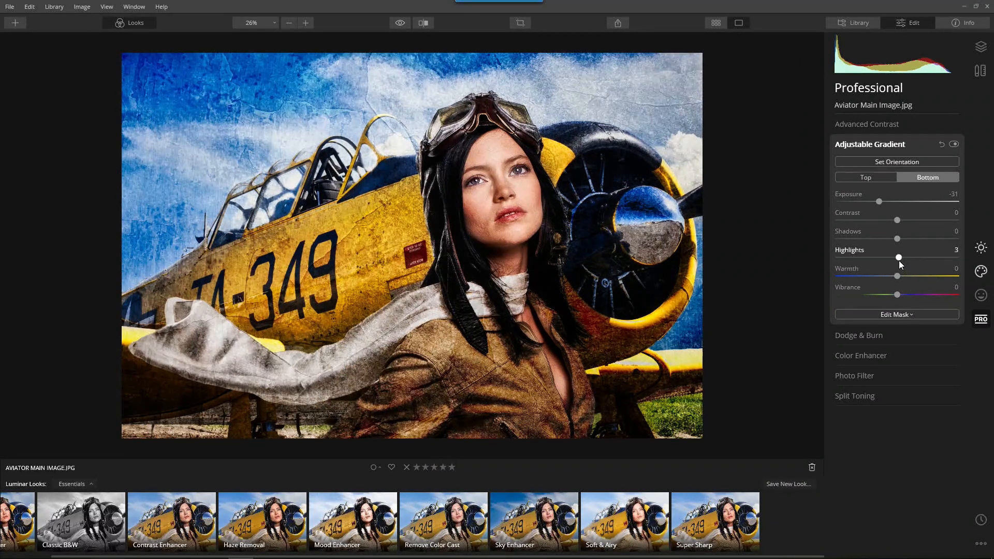
- Set the gradient's bottom Highlights to 3 and Shadows to 23, and compare the photo with and without the edits
mouse_move(896, 239)
left_mouse_down()
mouse_move(924, 239)
mouse_move(884, 244)
mouse_move(932, 240)
mouse_move(898, 244)
mouse_move(910, 239)
left_mouse_up()
left_click(953, 143)
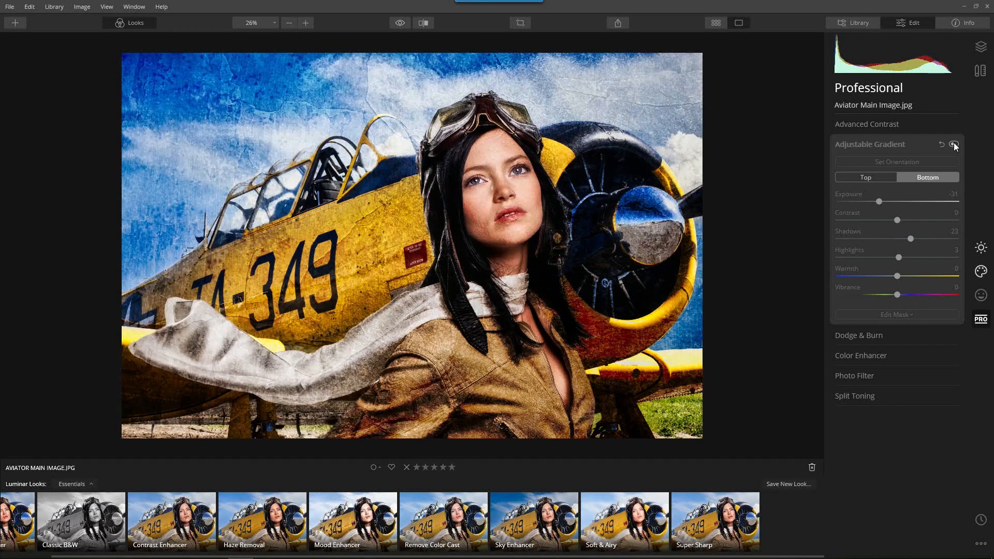
left_click(953, 142)
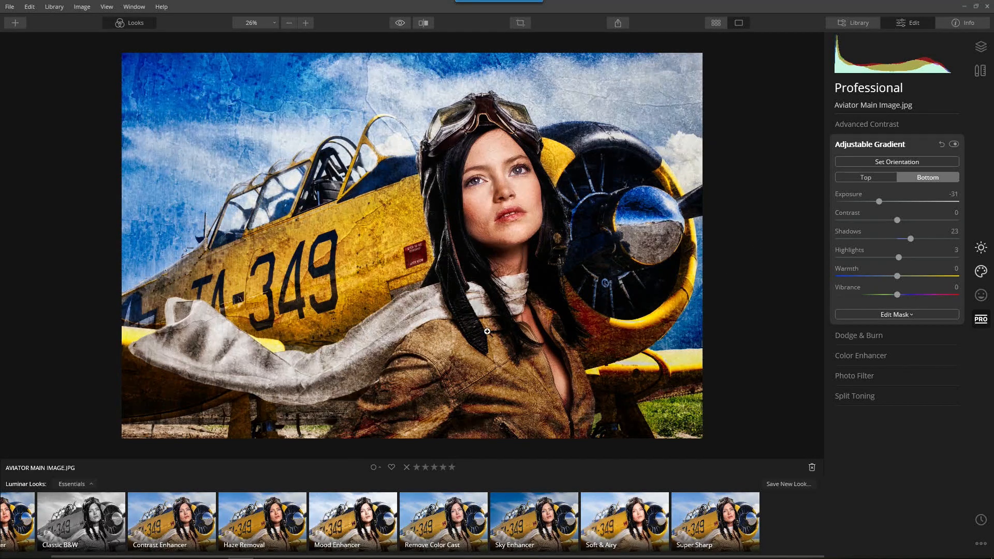
left_click(398, 24)
left_click(397, 24)
- Smooth the woman's skin with AI Skin Enhancer at an Amount of 61
left_click(979, 300)
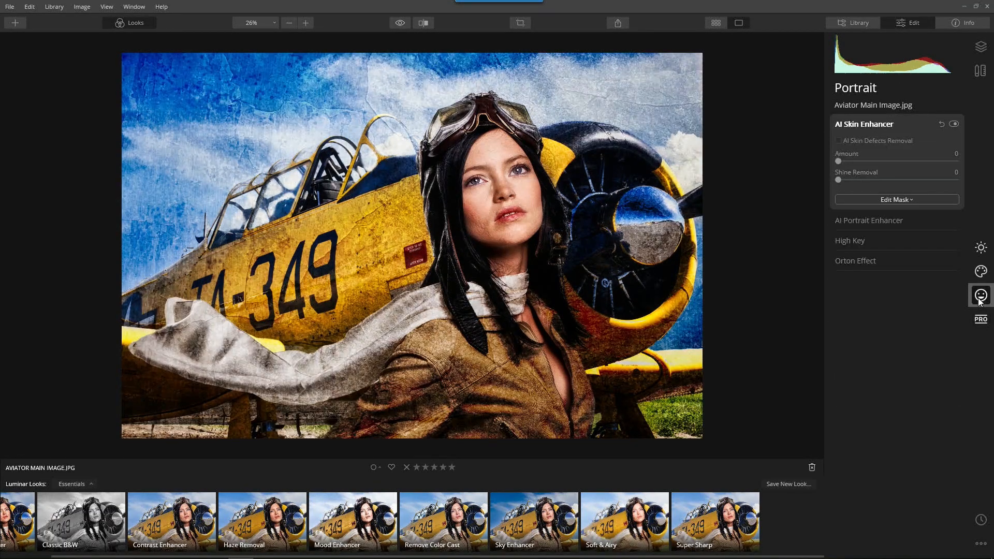
left_click(865, 125)
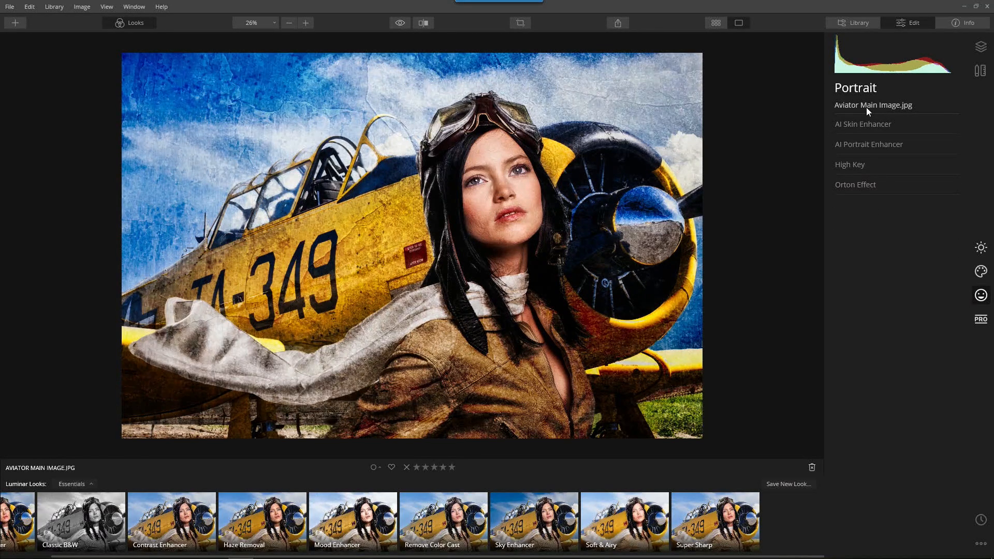
left_click(864, 124)
left_click_drag(839, 161, 911, 159)
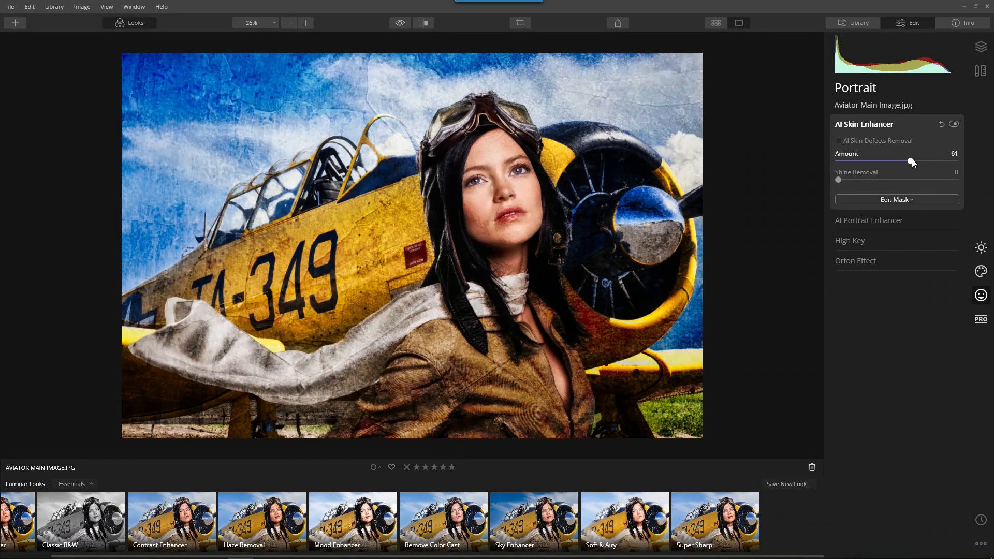
left_click(893, 126)
- In AI Portrait Enhancer, set Eye Enhancer to 75 and Dark Circles Removal to 43
left_click(857, 144)
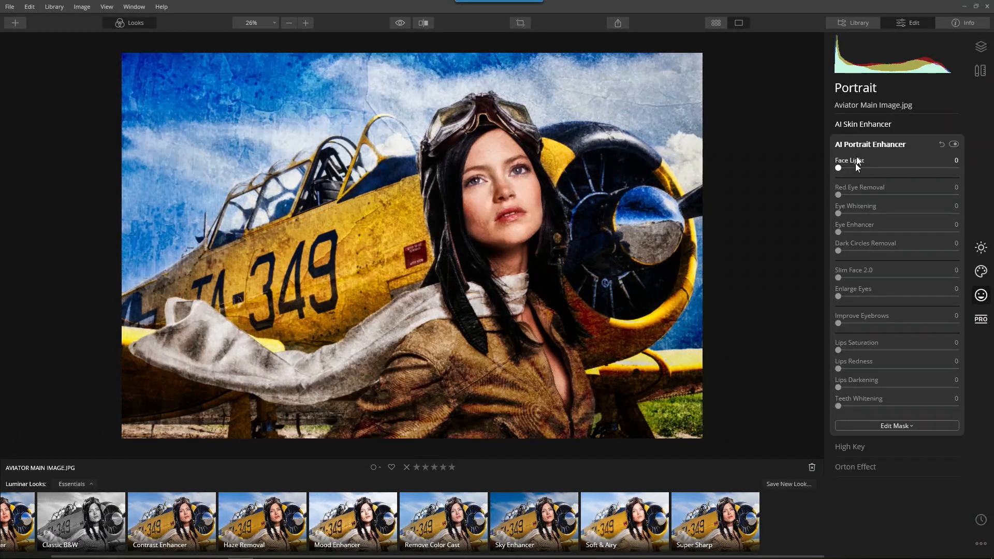
left_click_drag(838, 231, 919, 231)
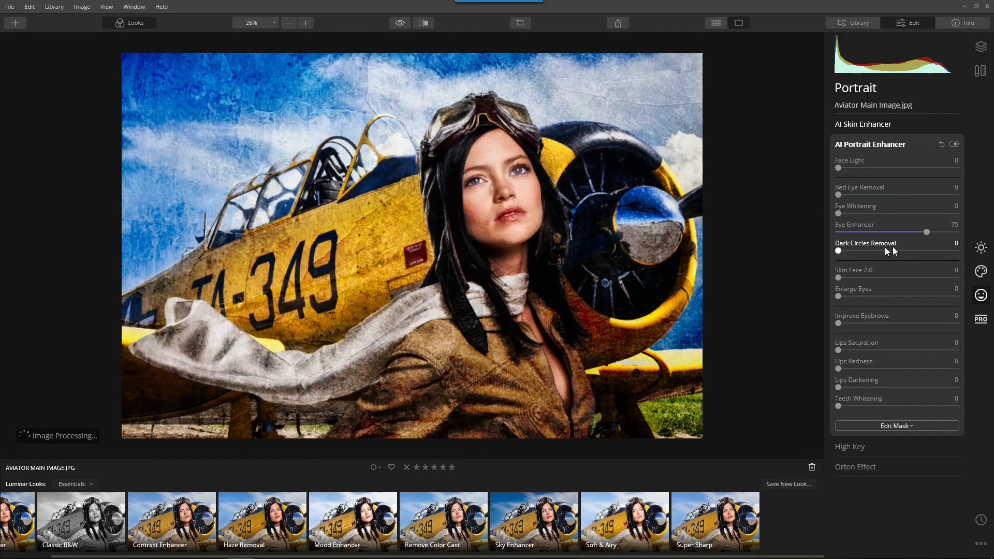
left_click_drag(839, 250, 888, 251)
- Inspect the woman's face up close and reduce the AI Skin Enhancer Amount
scroll(521, 150, "up", 1)
scroll(520, 150, "up", 1)
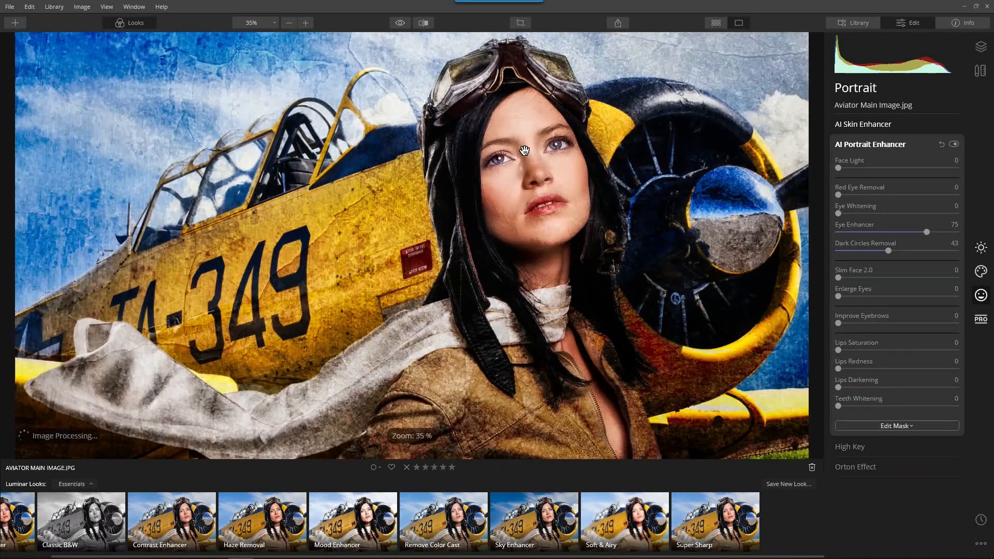
scroll(524, 152, "up", 1)
scroll(524, 152, "up", 1)
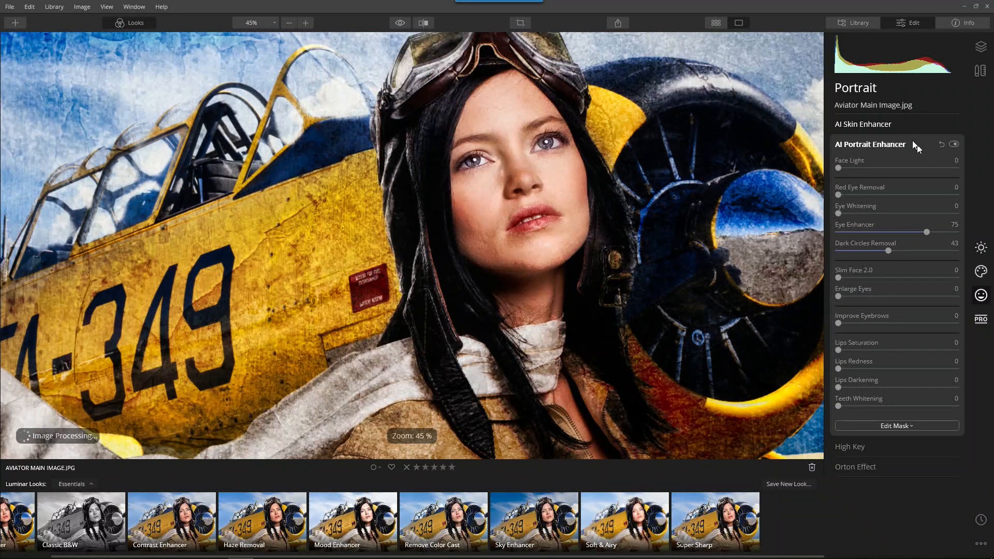
left_click(878, 127)
left_click_drag(912, 160, 877, 168)
left_click(875, 126)
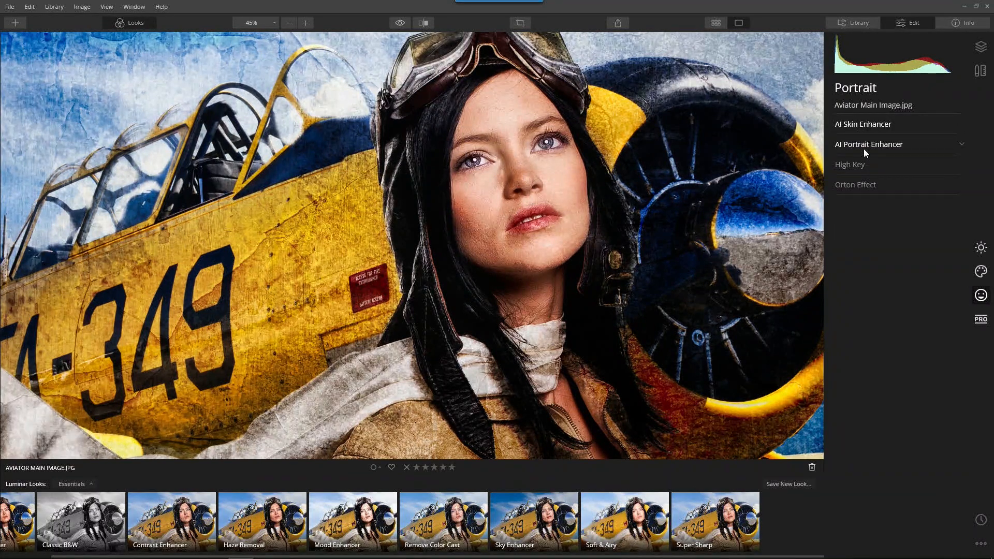
- In AI Portrait Enhancer, set Lips Darkening to 18, Lips Redness to 16 and Improve Eyebrows to 58
left_click(863, 147)
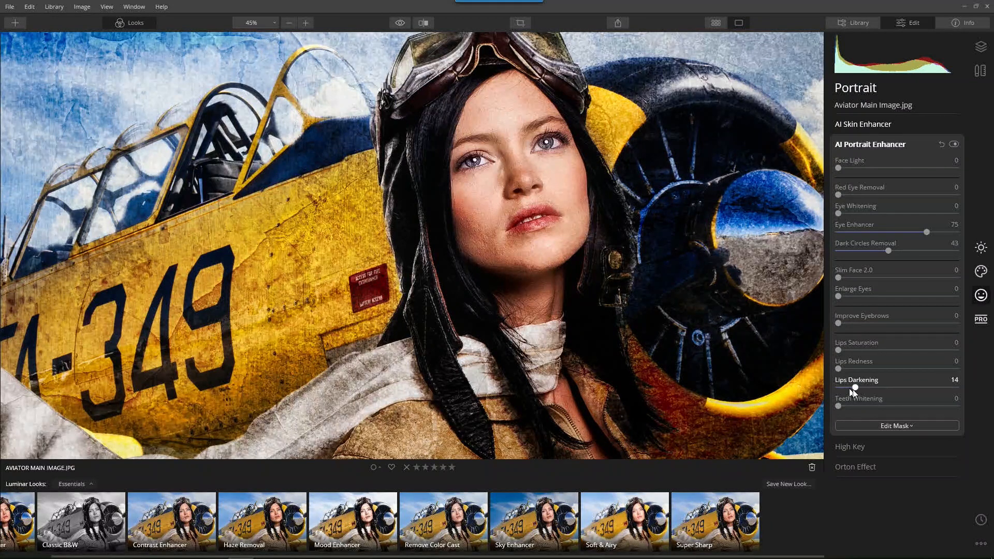
left_click_drag(851, 389, 857, 393)
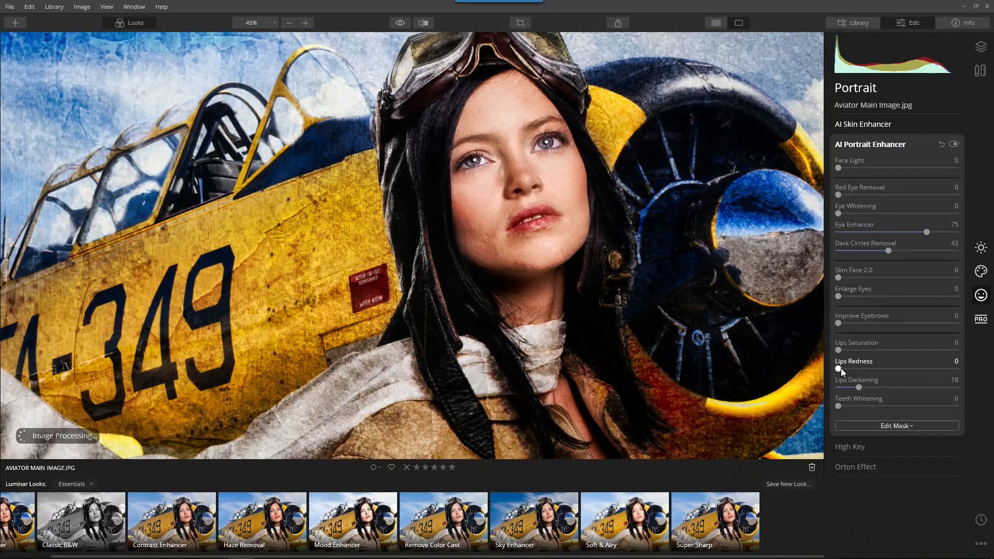
left_click_drag(838, 369, 857, 370)
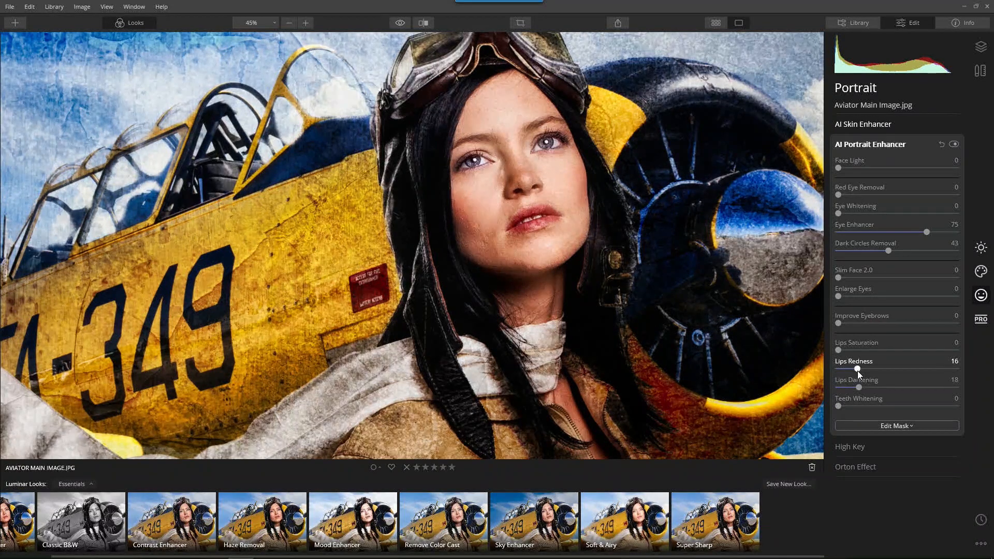
left_click_drag(839, 323, 907, 334)
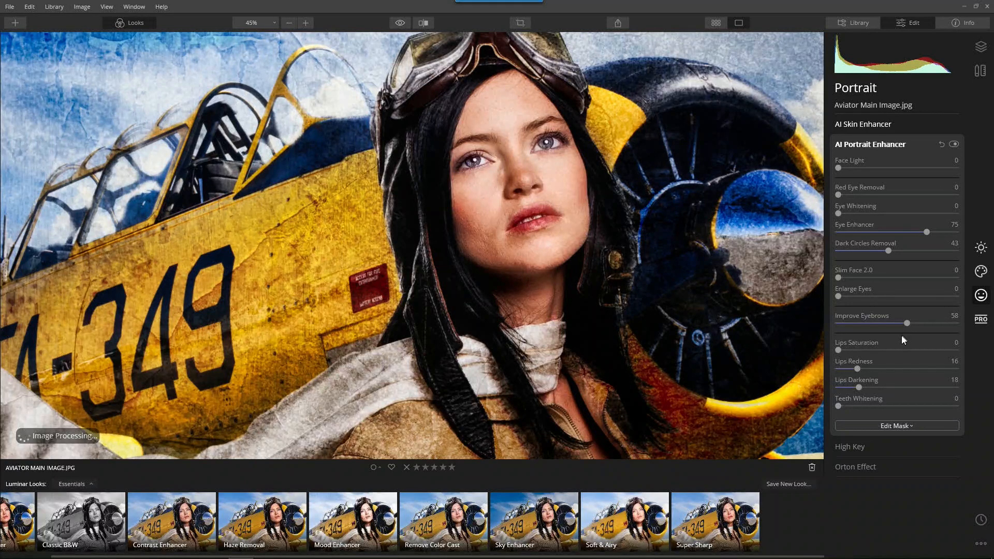
left_click(871, 144)
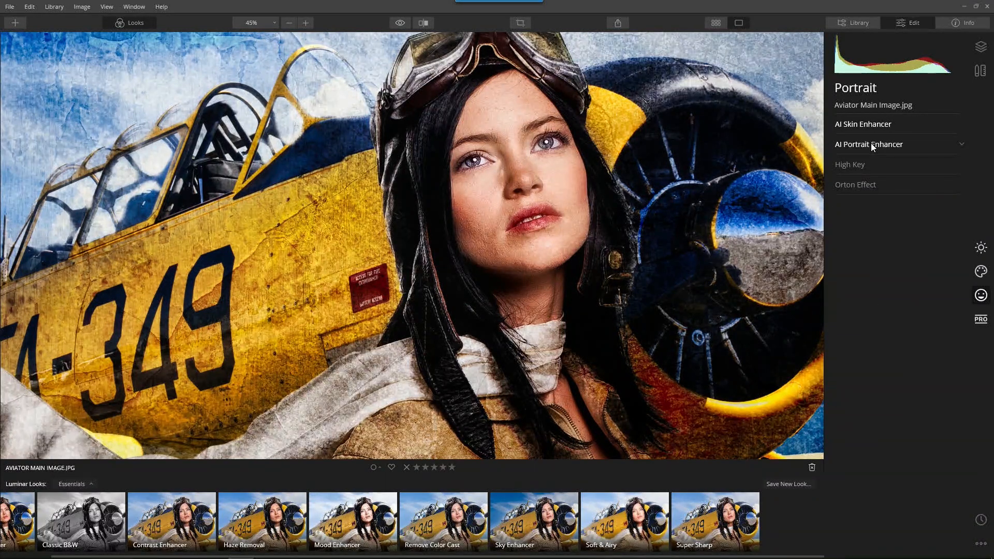
- Lightly paint the texture overlay back around the woman's forehead with a mask brush at size 100 and 9% opacity
left_click(978, 273)
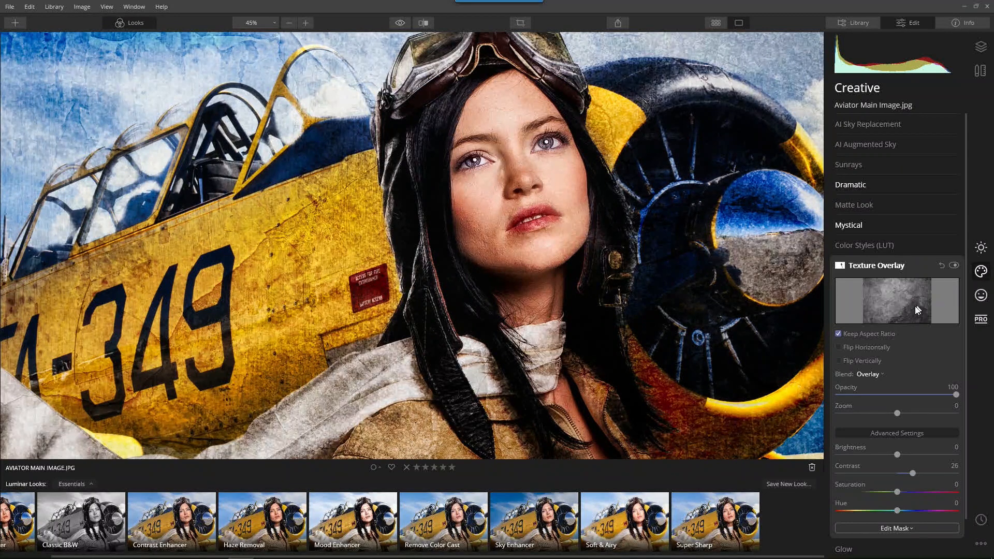
left_click(901, 528)
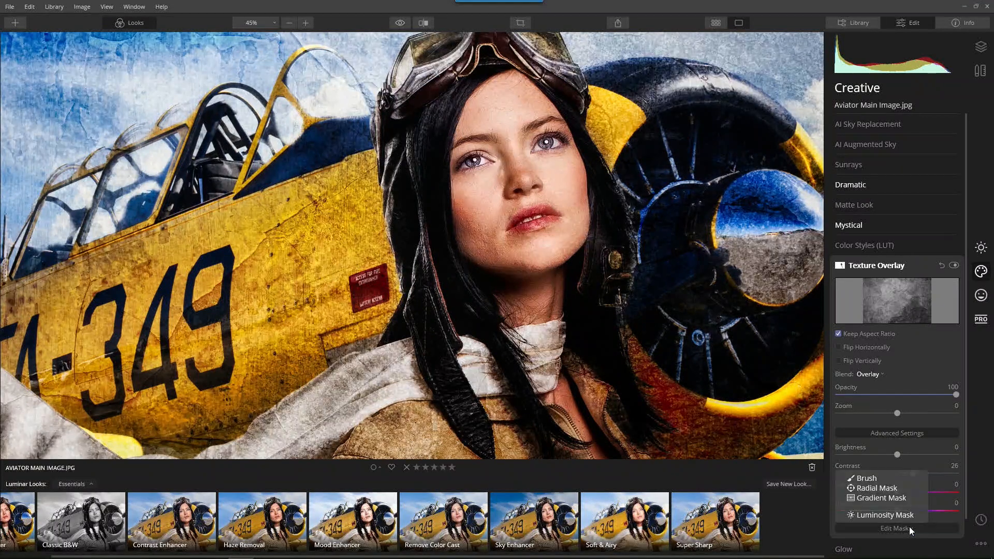
left_click(899, 530)
left_click(876, 478)
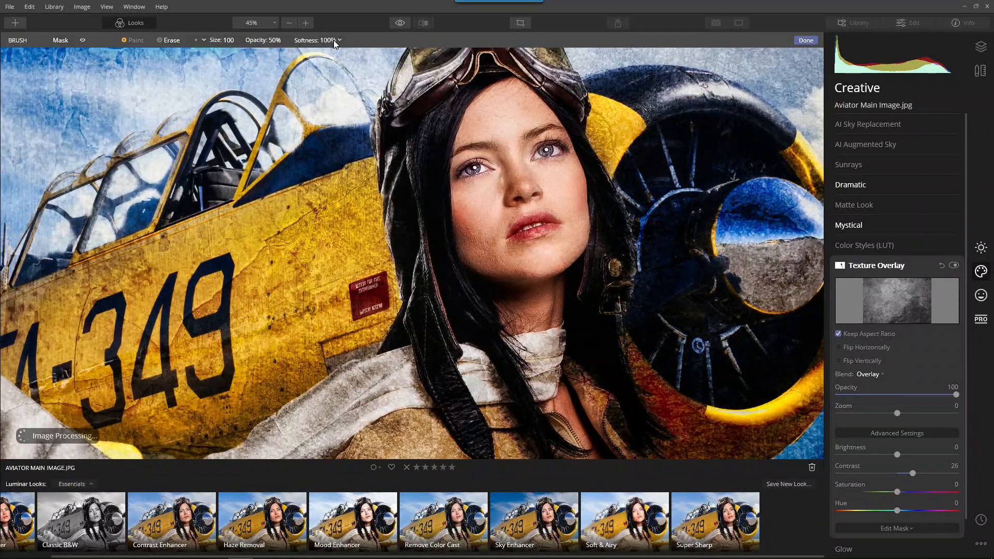
left_click(274, 41)
left_click_drag(282, 67, 246, 69)
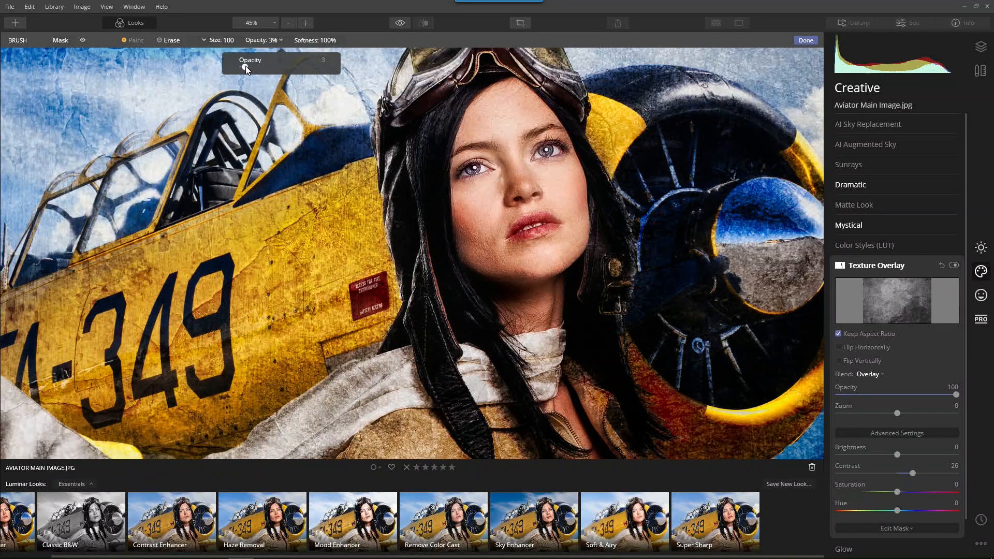
left_click_drag(254, 64, 244, 67)
left_click(522, 63)
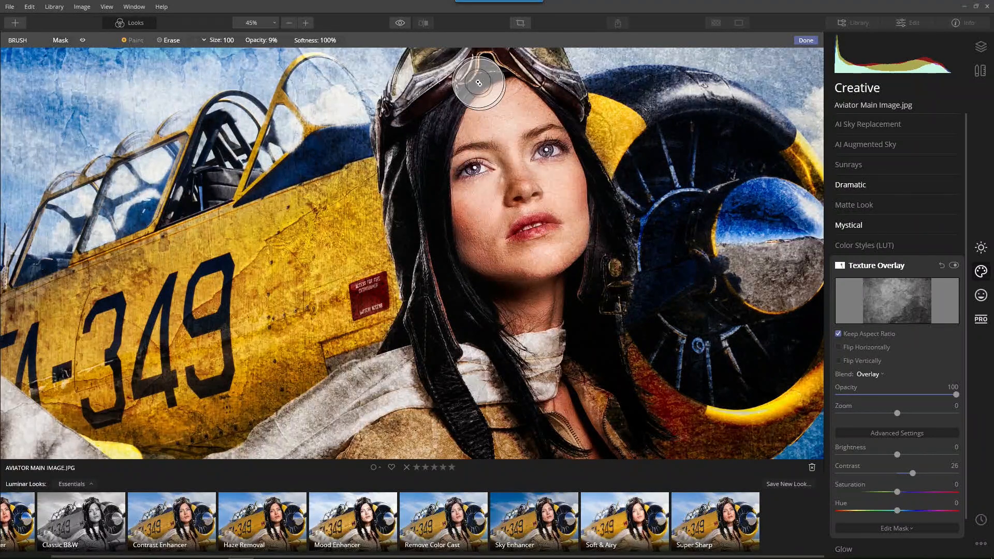
left_click(805, 41)
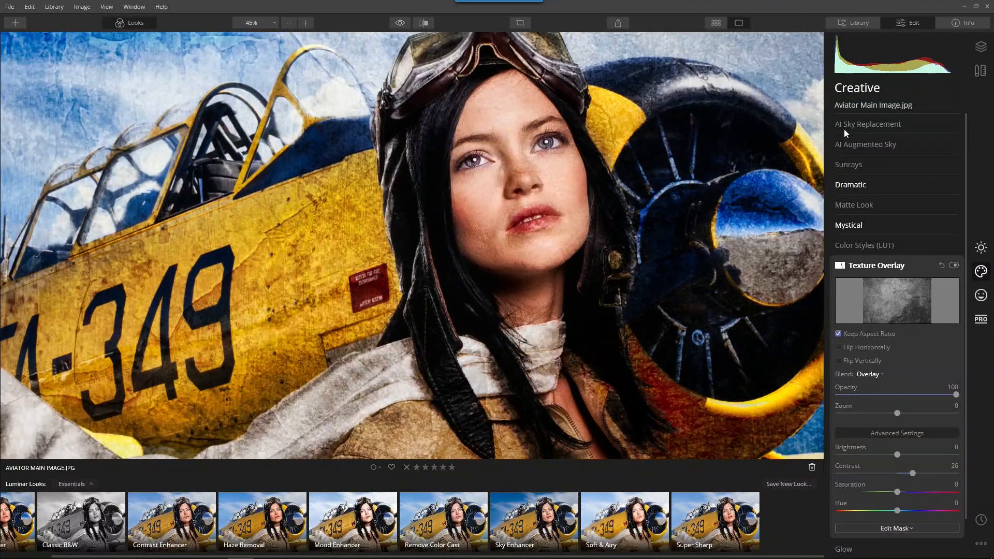
left_click(870, 265)
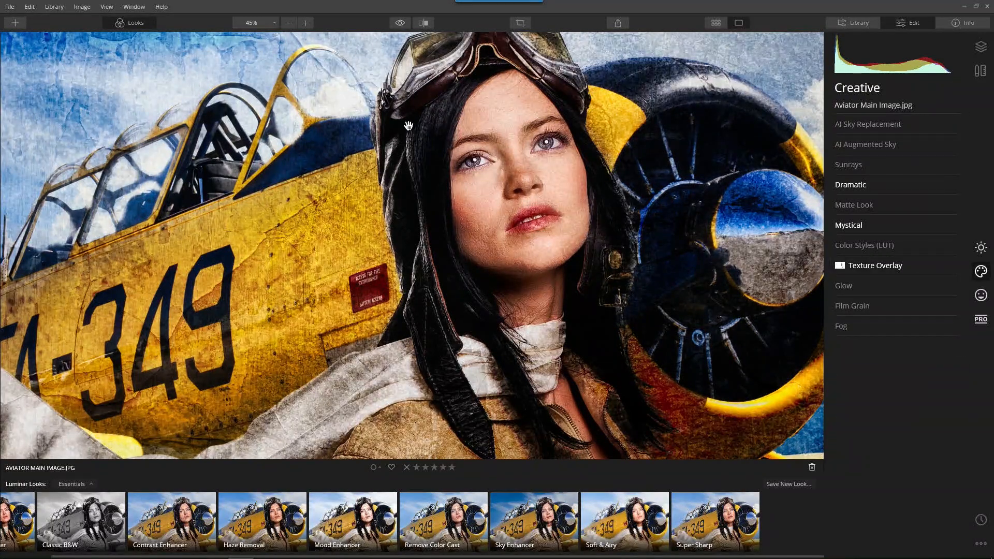
- Adjust the whole photo's Color settings to Saturation -19 and Vibrance 16
left_click(253, 23)
left_click(260, 32)
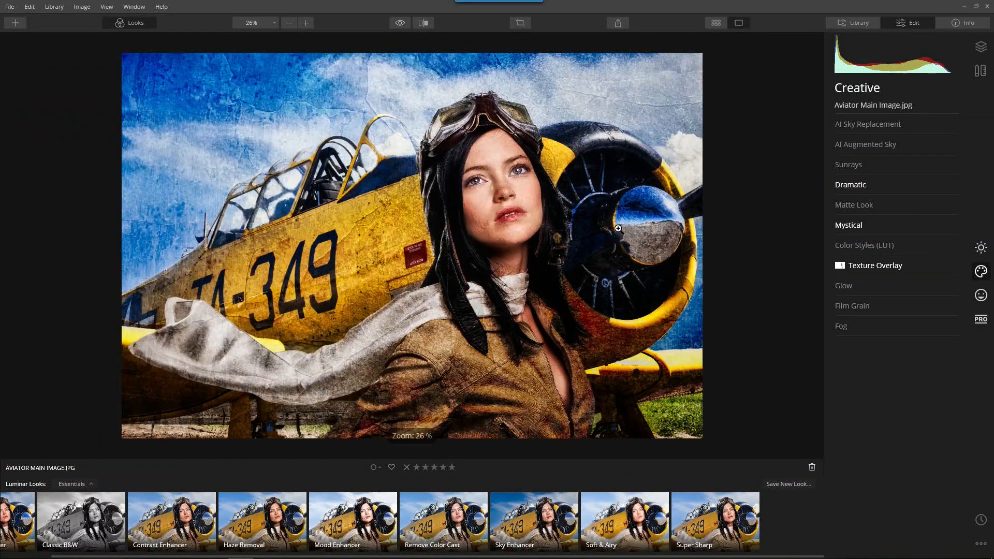
left_click(983, 256)
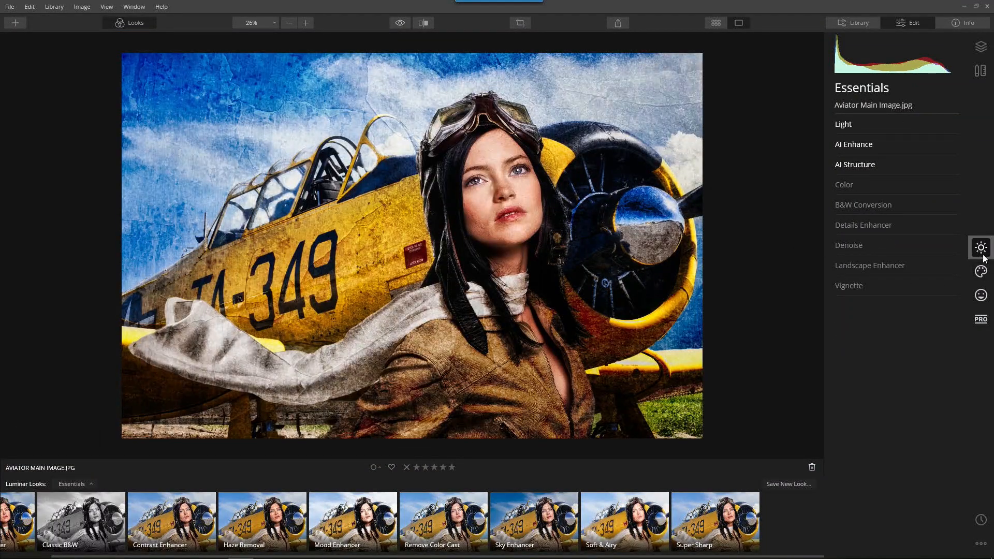
left_click(849, 185)
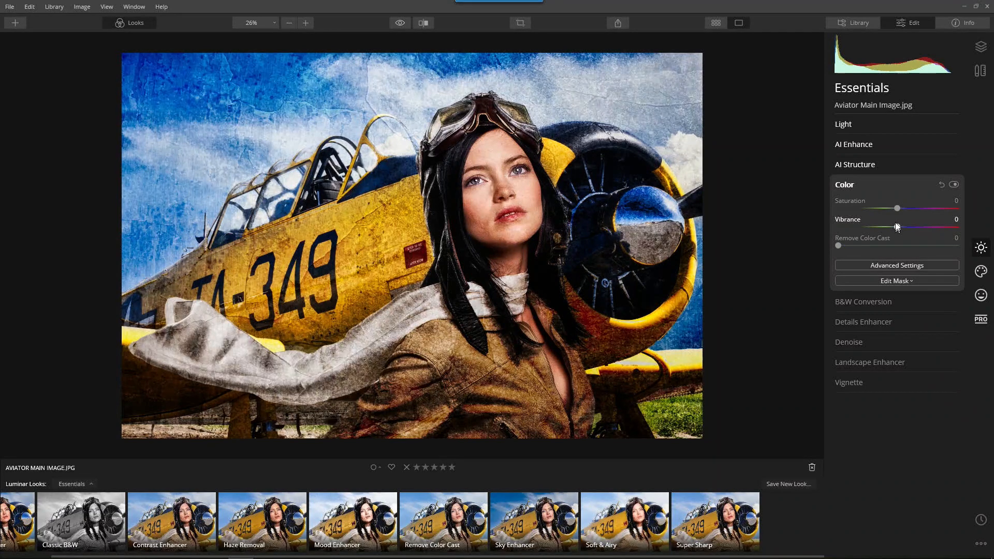
left_click_drag(895, 209, 892, 213)
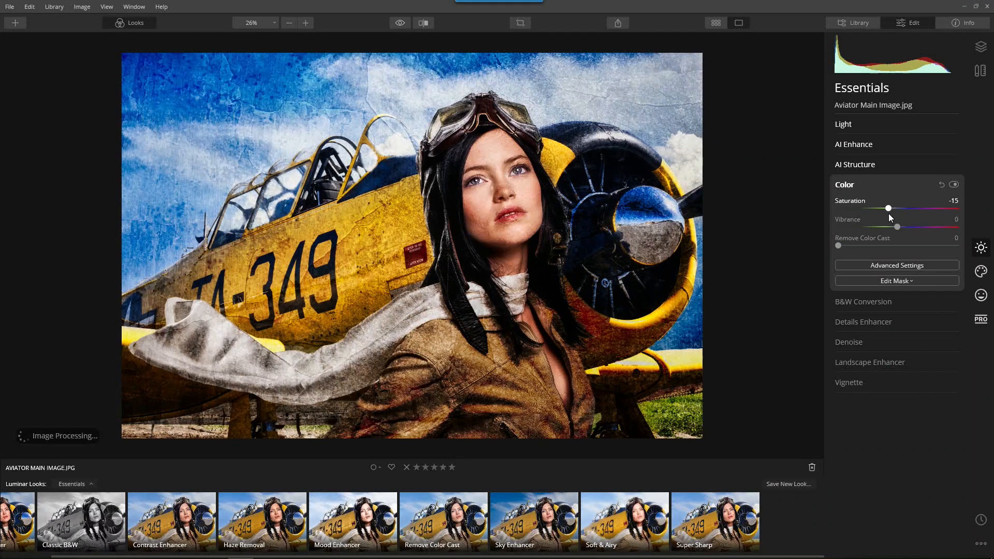
left_click_drag(896, 228, 905, 230)
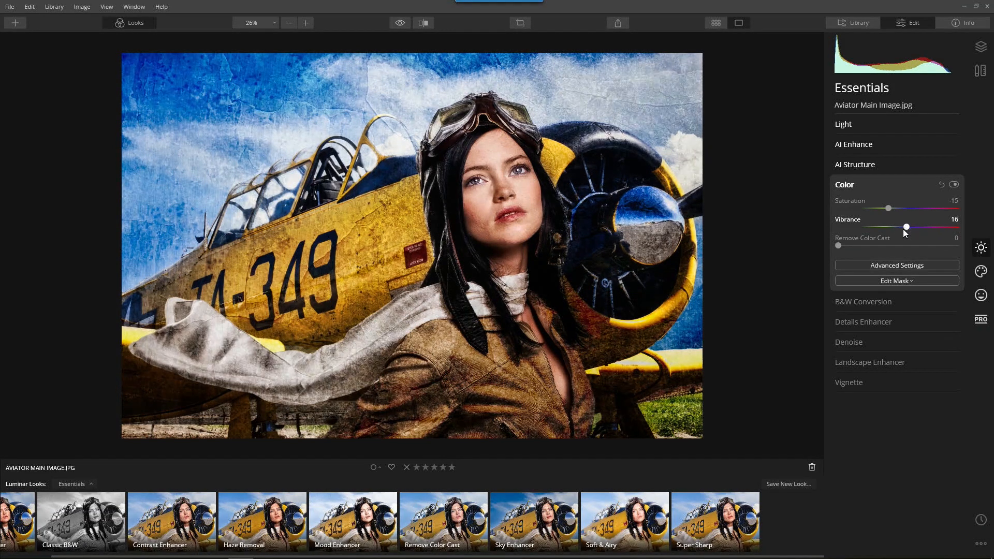
left_click(886, 209)
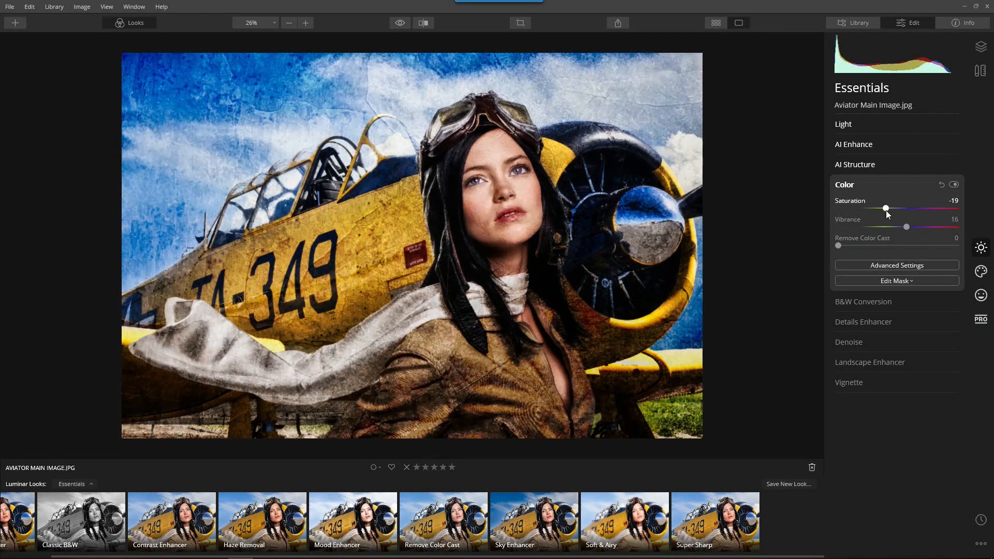
- Compare the photo with and without the Color adjustment, and the full edit against the original
left_click(953, 185)
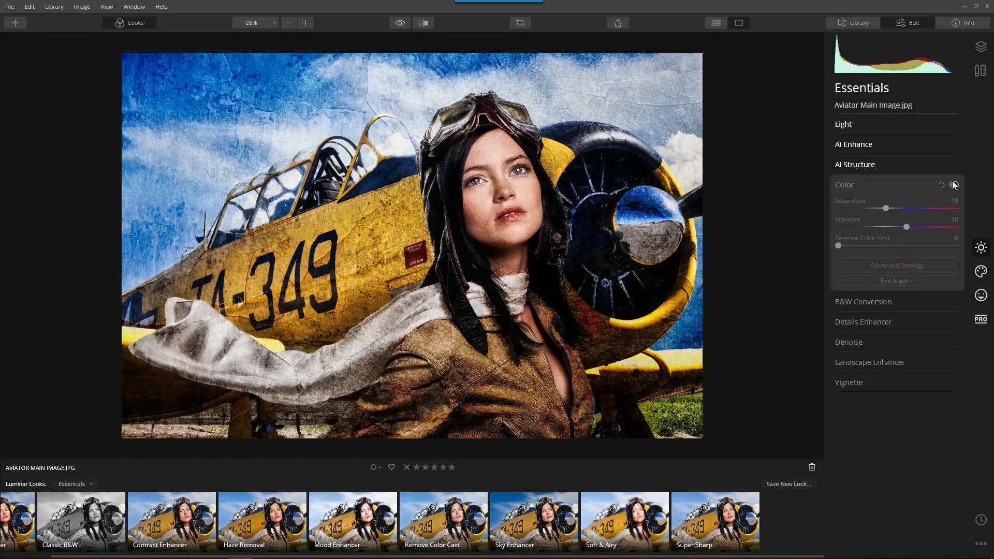
left_click(951, 188)
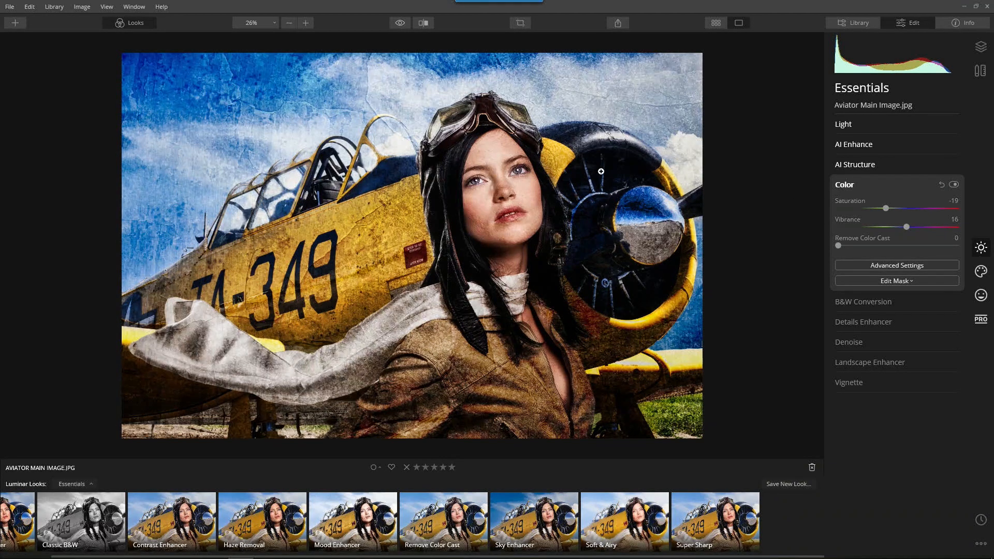
left_click(400, 24)
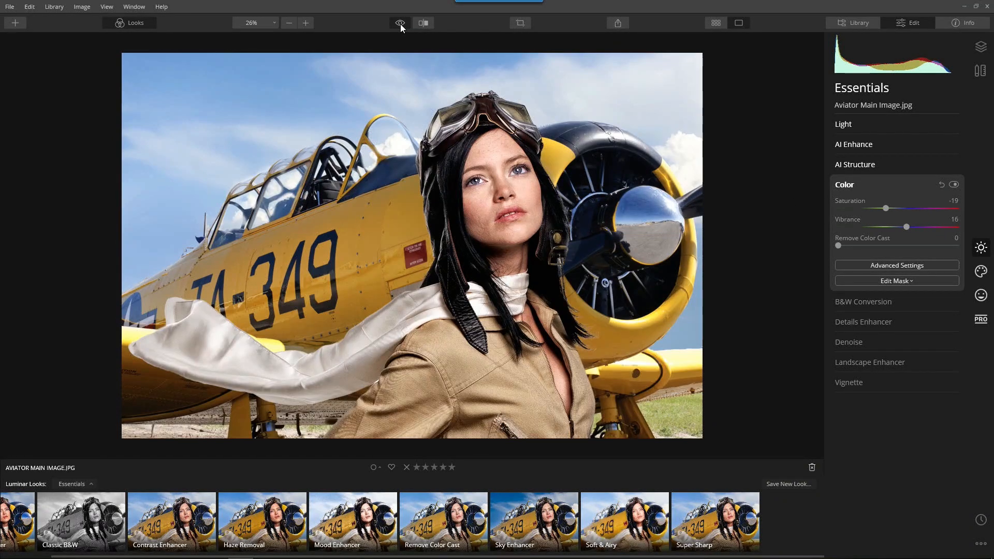
left_click(400, 24)
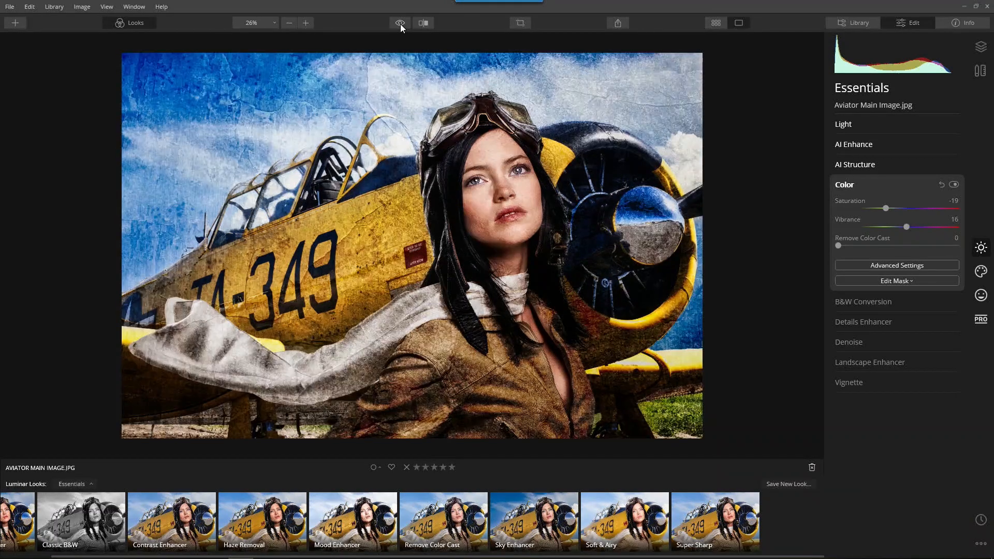
- Save the current adjustments as a new Luminar Look named "_Avaitor-Texture v3"
left_click(783, 485)
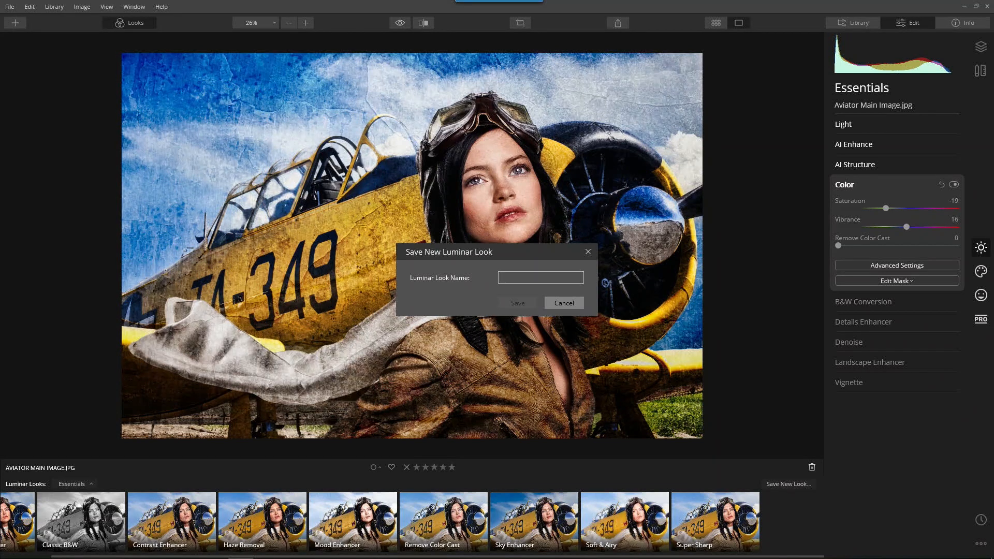
type("J")
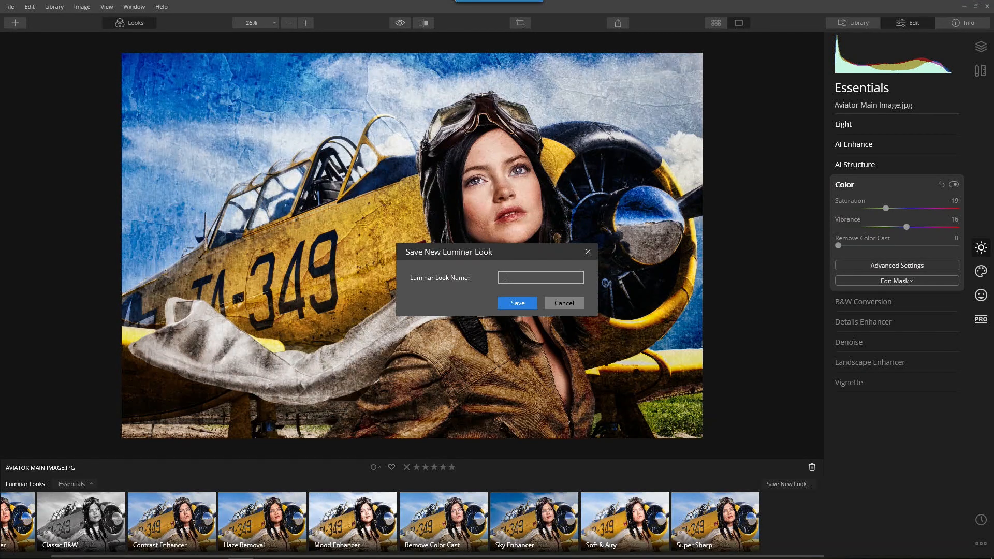
type("Avaitor-Texture v3")
left_click(517, 303)
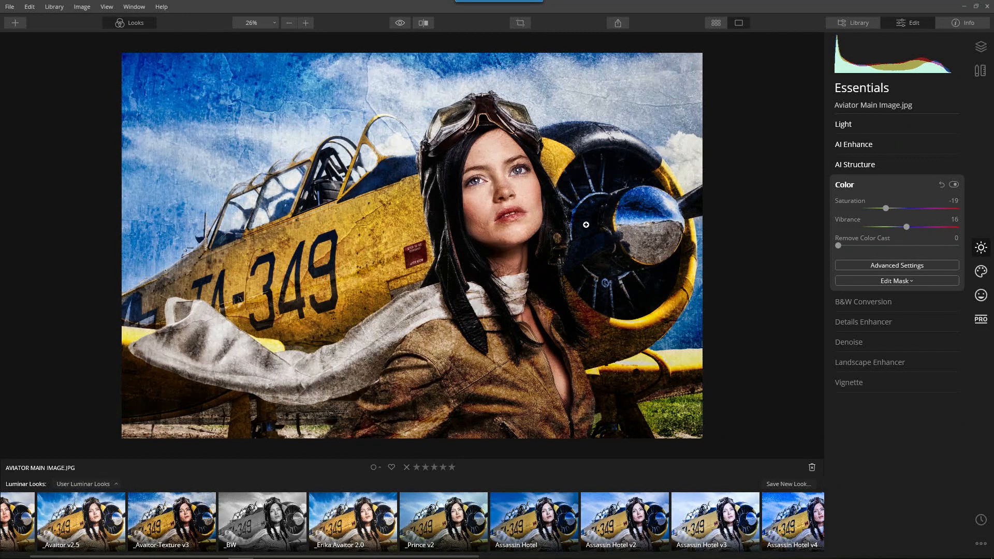
- Hide the Looks strip, set the Aviator Main Image layer's Adjustments Amount to 81, and compare the result with the original photo
left_click(844, 185)
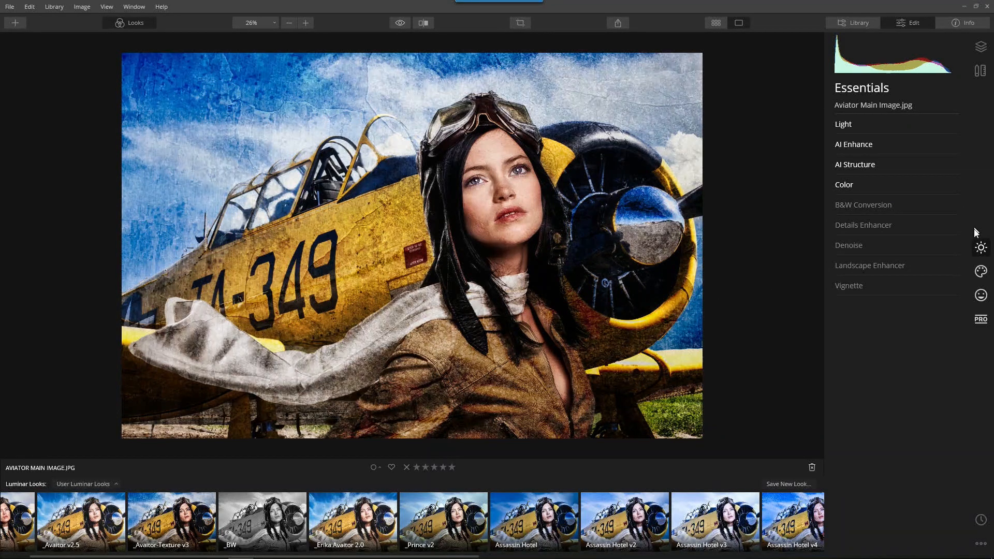
left_click(982, 47)
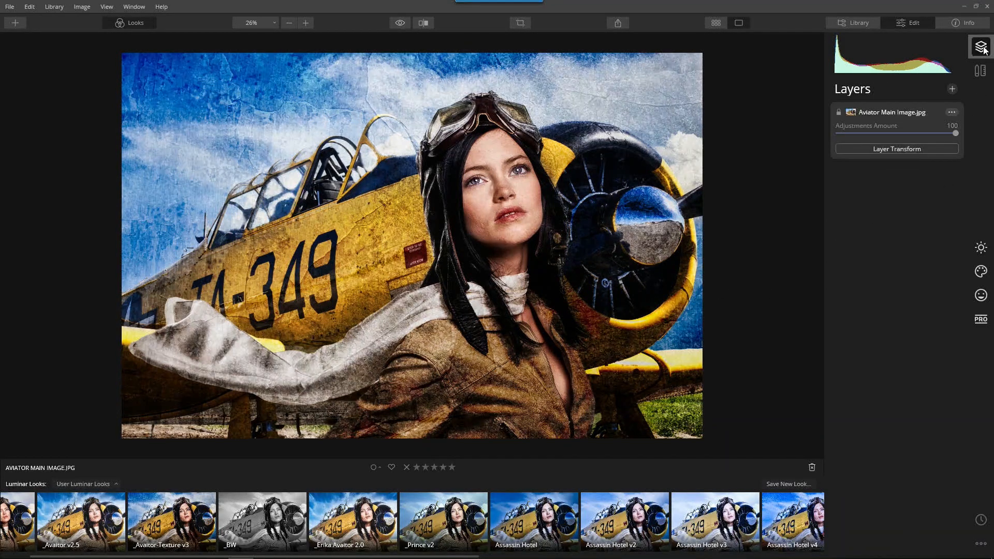
left_click(135, 24)
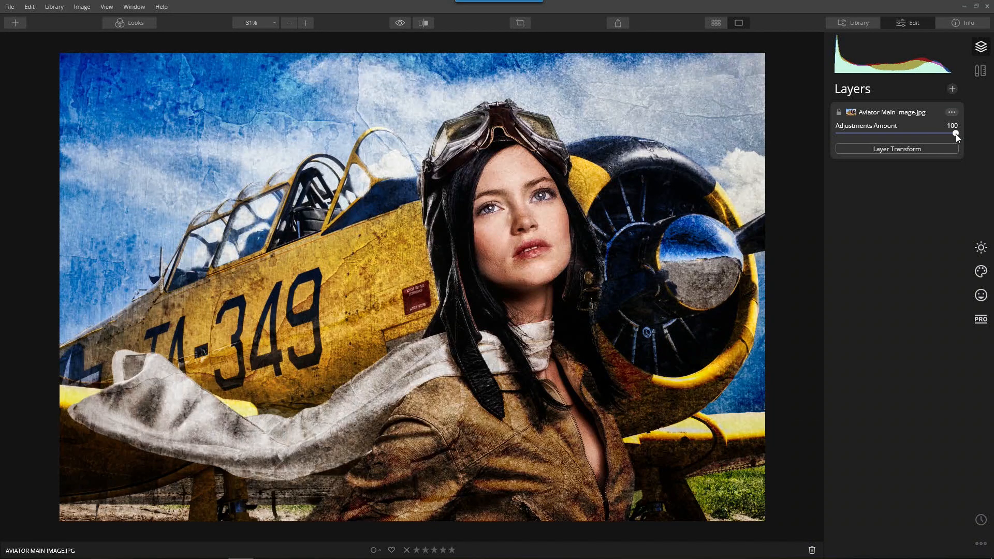
left_click_drag(955, 133, 840, 147)
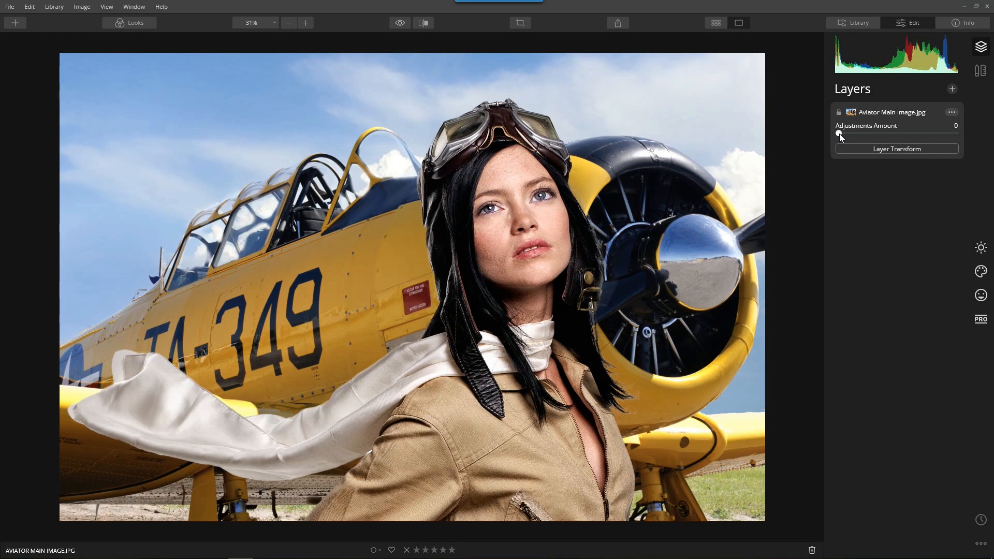
left_click_drag(839, 133, 929, 133)
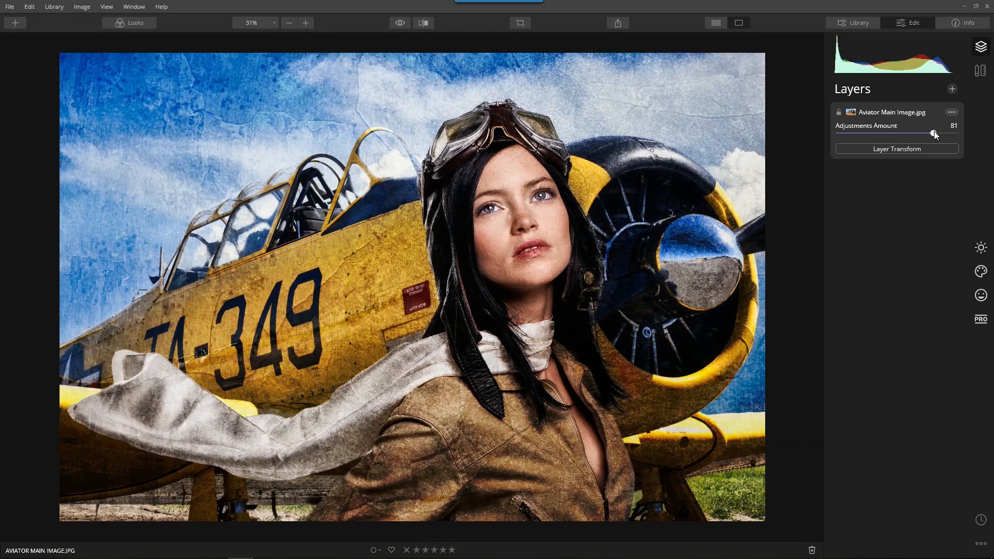
left_click(394, 24)
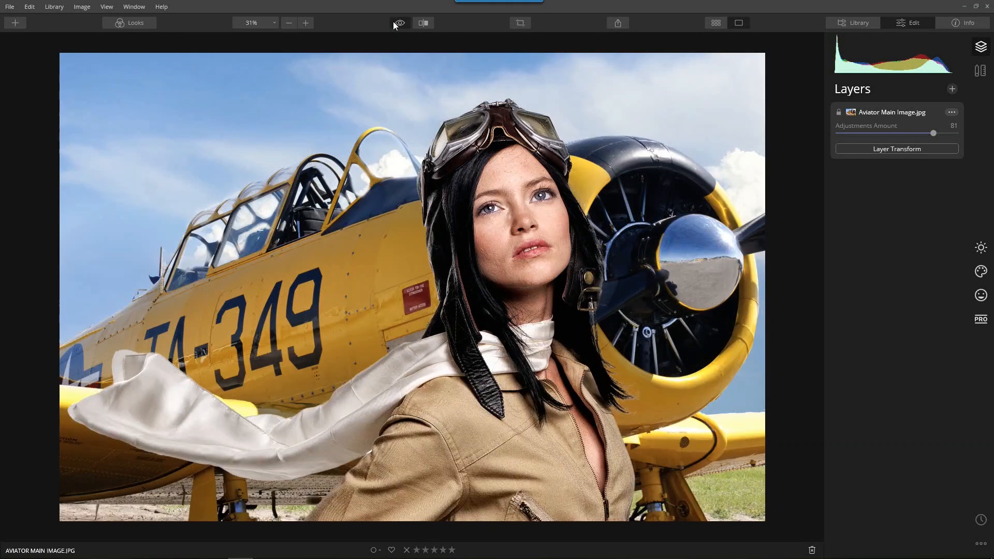
left_click(393, 22)
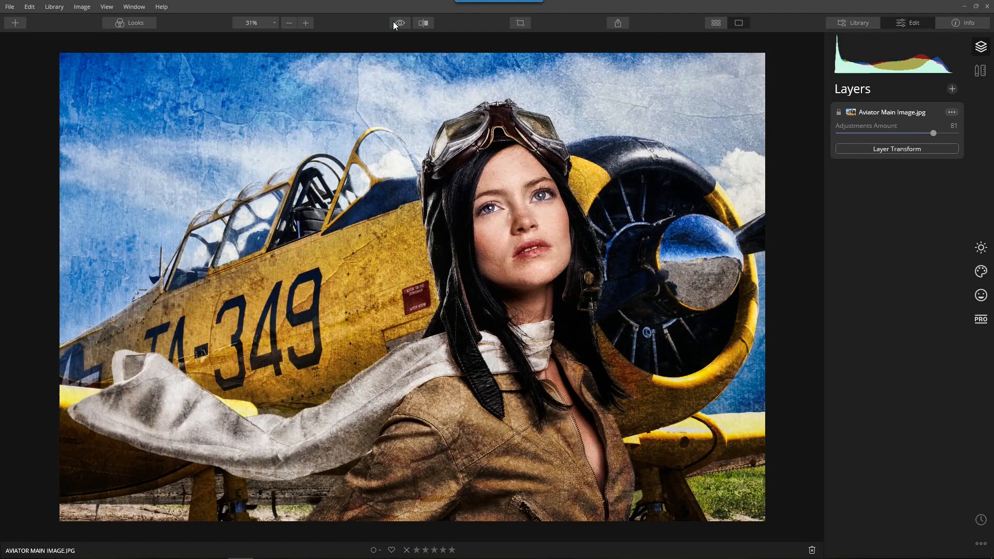